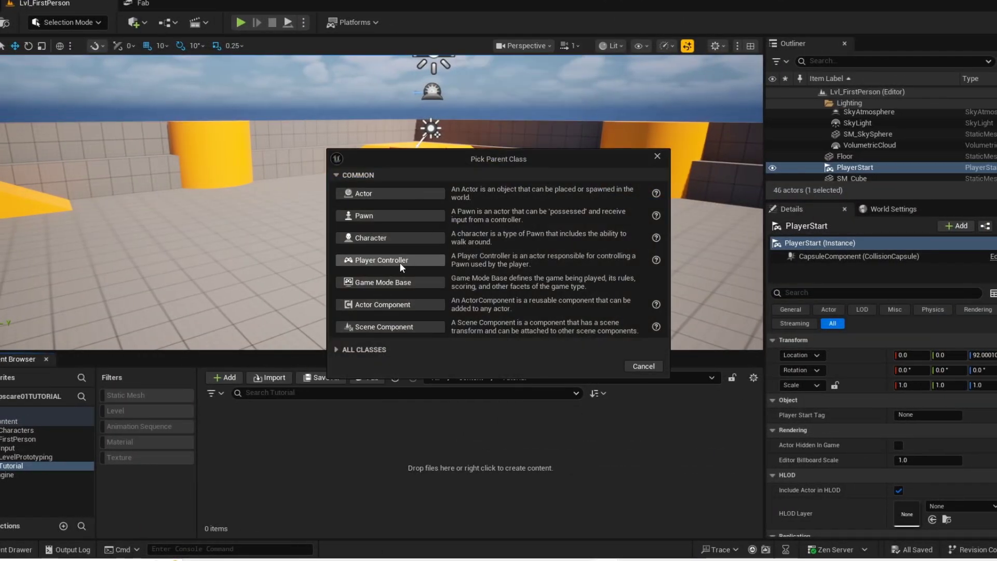
Step: Create a Character blueprint class named BP_AI in the Tutorial folder and open it for editing
{"action": "left_click", "coordinate": [400, 263]}
{"action": "type", "text": "BP_AI"}
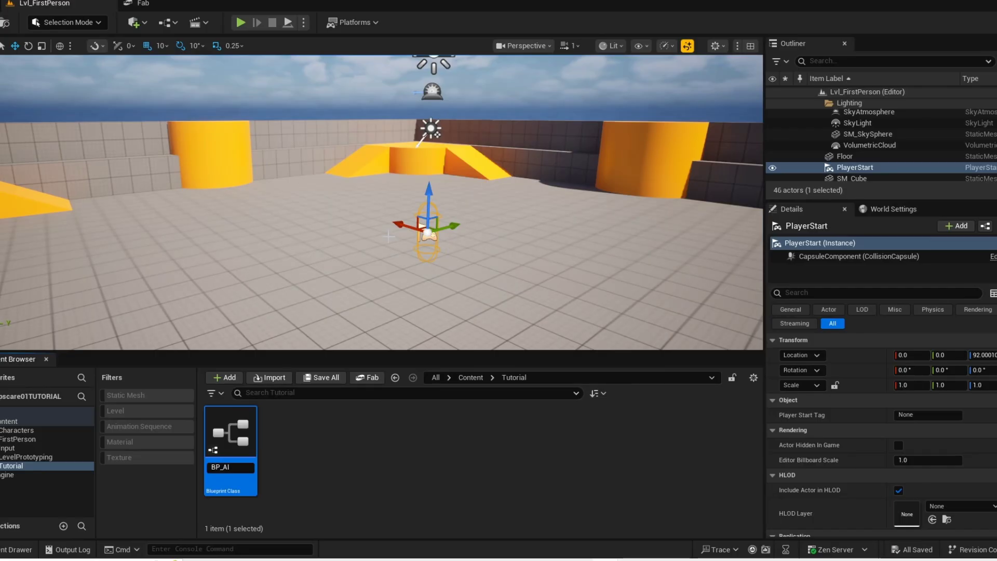
{"action": "key", "text": "Return"}
{"action": "double_click", "coordinate": [245, 439]}
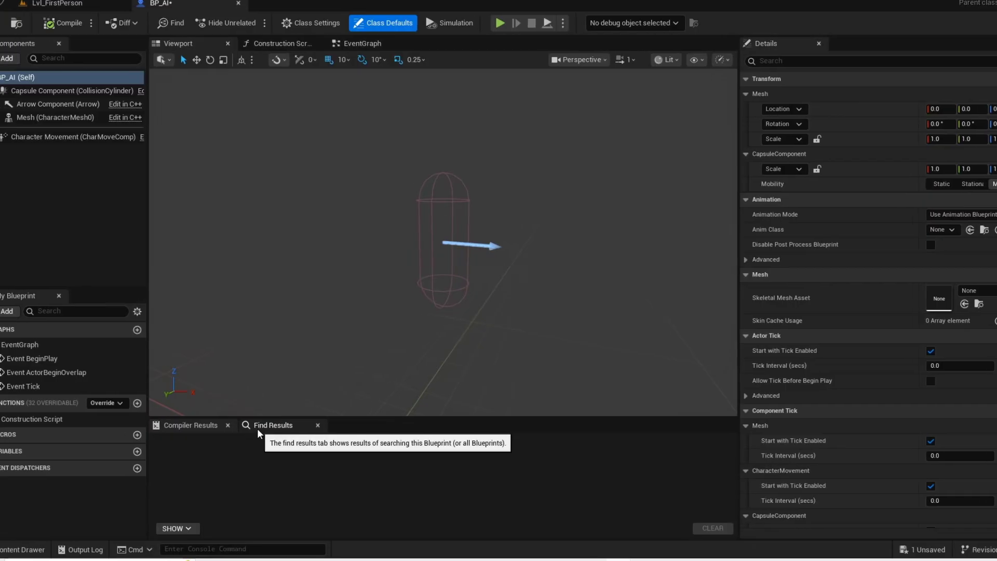
Step: Assign the Manny skeletal mesh to the Mesh component and set its Z location to -90 and Z rotation to -90°
{"action": "left_click", "coordinate": [62, 118]}
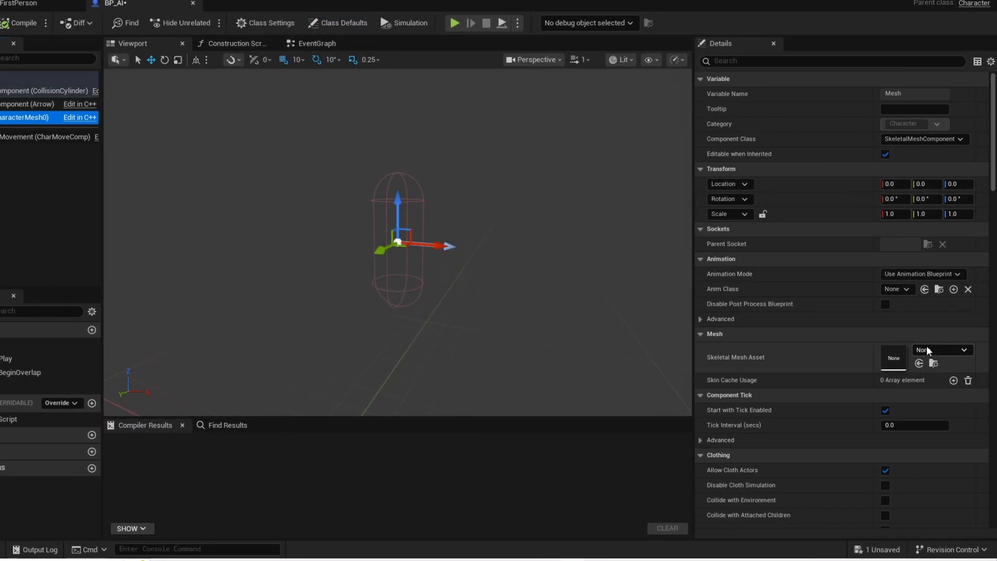
{"action": "left_click", "coordinate": [927, 348]}
{"action": "left_click", "coordinate": [911, 255]}
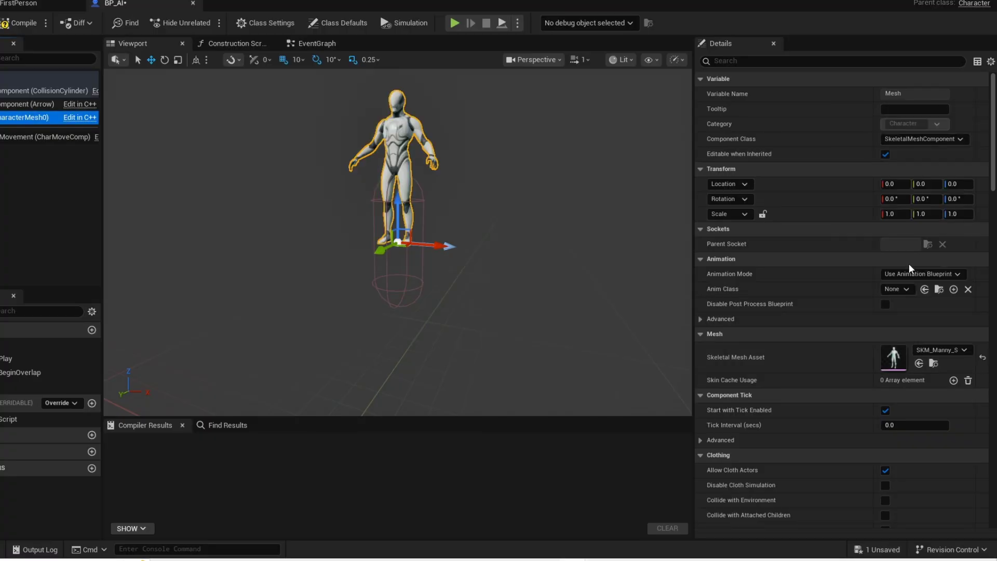
{"action": "type", "text": "-90"}
{"action": "left_click", "coordinate": [954, 199]}
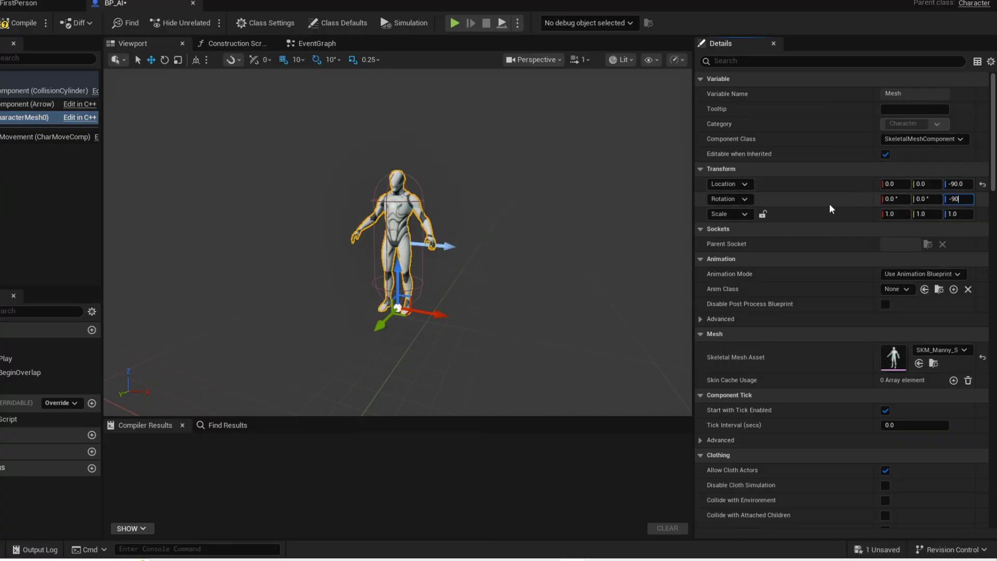
{"action": "key", "text": "Return"}
Step: Set the mesh's animation mode to Use Animation Asset with MM_Idle as the animation, then compile and save the blueprint
{"action": "left_click", "coordinate": [909, 273]}
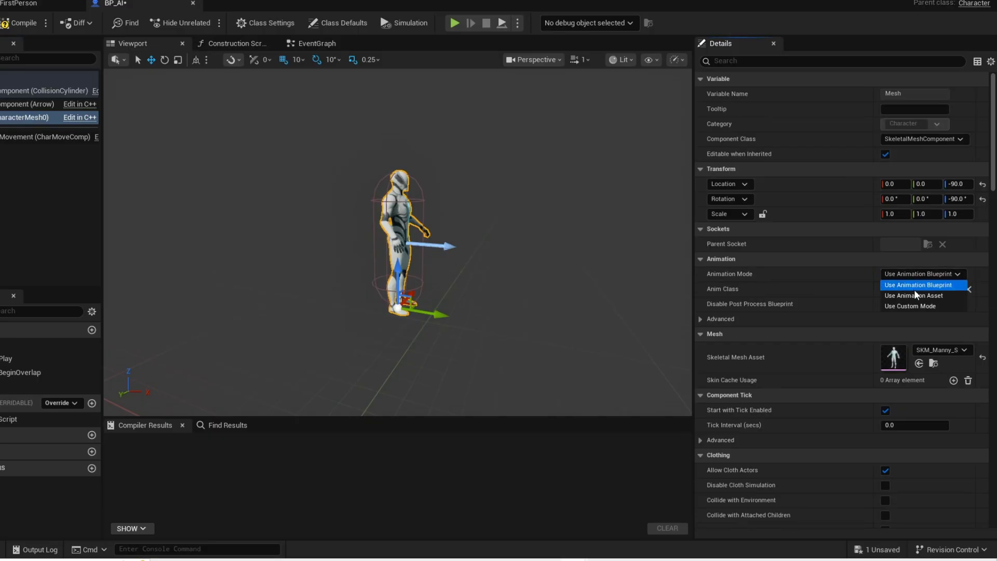
{"action": "left_click", "coordinate": [915, 295]}
{"action": "left_click", "coordinate": [920, 289]}
{"action": "type", "text": "idle"}
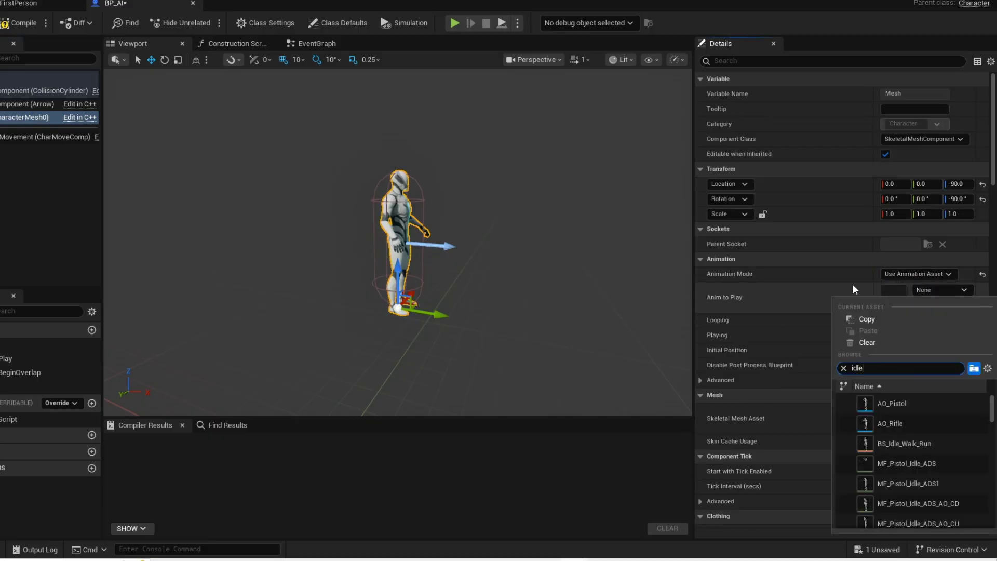
{"action": "left_click", "coordinate": [905, 522]}
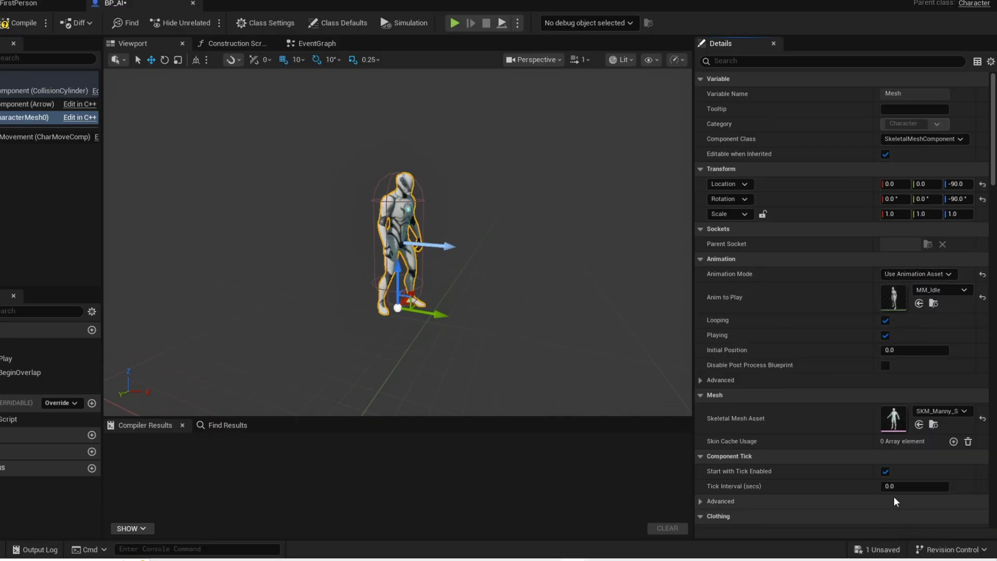
{"action": "left_click", "coordinate": [71, 42]}
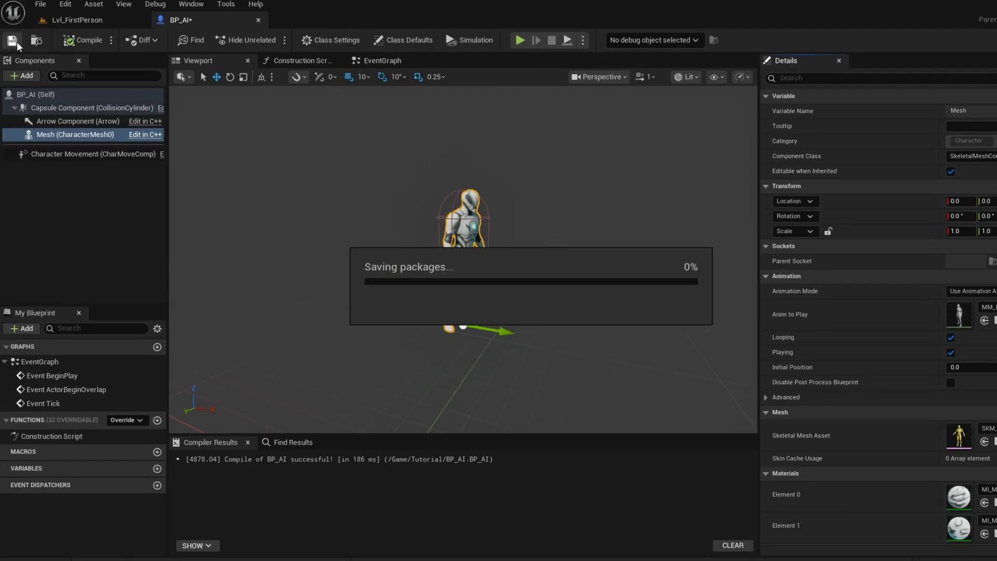
Step: Place a BP_AI instance on the floor of the Lvl_FirstPerson level, well away from the player start
{"action": "left_click", "coordinate": [89, 20]}
{"action": "right_click_drag", "start_coordinate": [499, 224], "coordinate": [343, 224]}
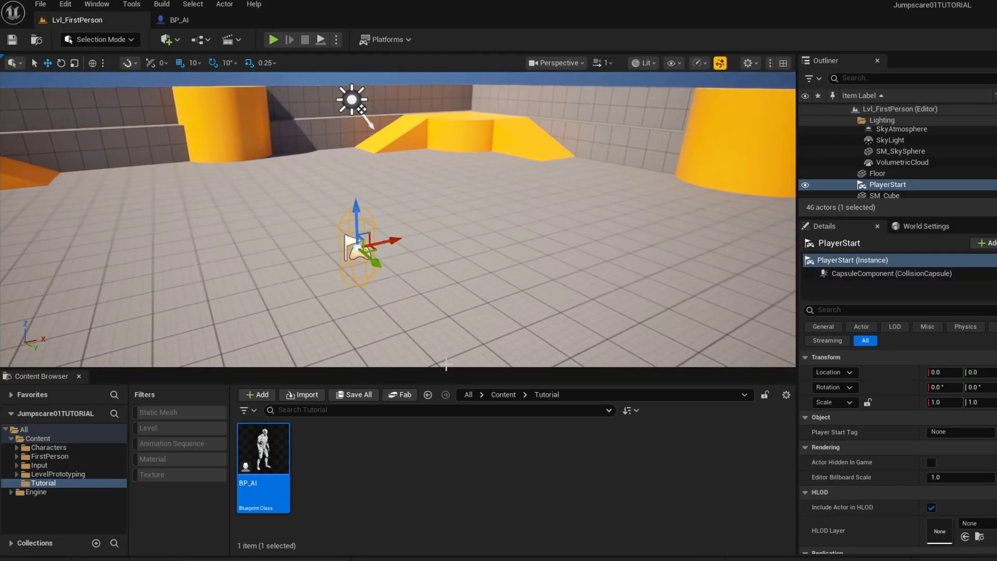
{"action": "left_click_drag", "start_coordinate": [263, 450], "coordinate": [443, 312]}
{"action": "left_click_drag", "start_coordinate": [620, 195], "coordinate": [623, 196]}
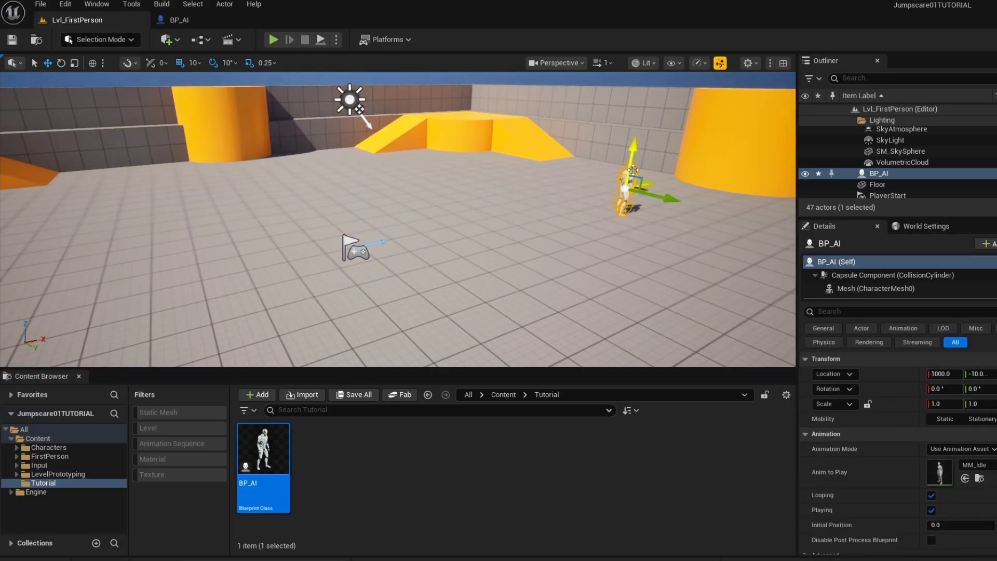
{"action": "right_click_drag", "start_coordinate": [623, 197], "coordinate": [675, 172]}
Step: Delete all default event nodes from BP_AI's event graph
{"action": "left_click", "coordinate": [206, 24]}
{"action": "left_click", "coordinate": [383, 60]}
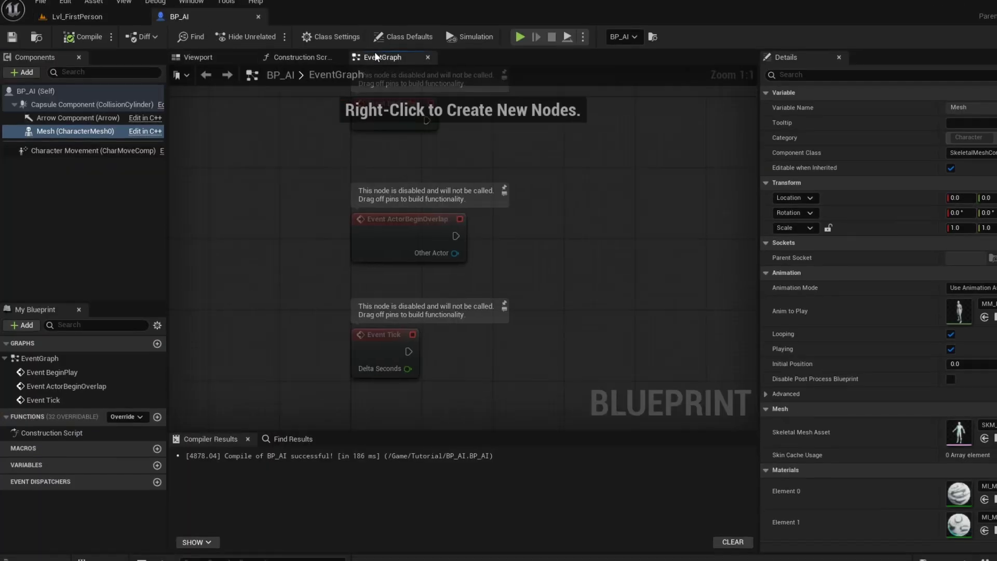
{"action": "left_click_drag", "start_coordinate": [477, 281], "coordinate": [436, 160]}
{"action": "key", "text": "Delete"}
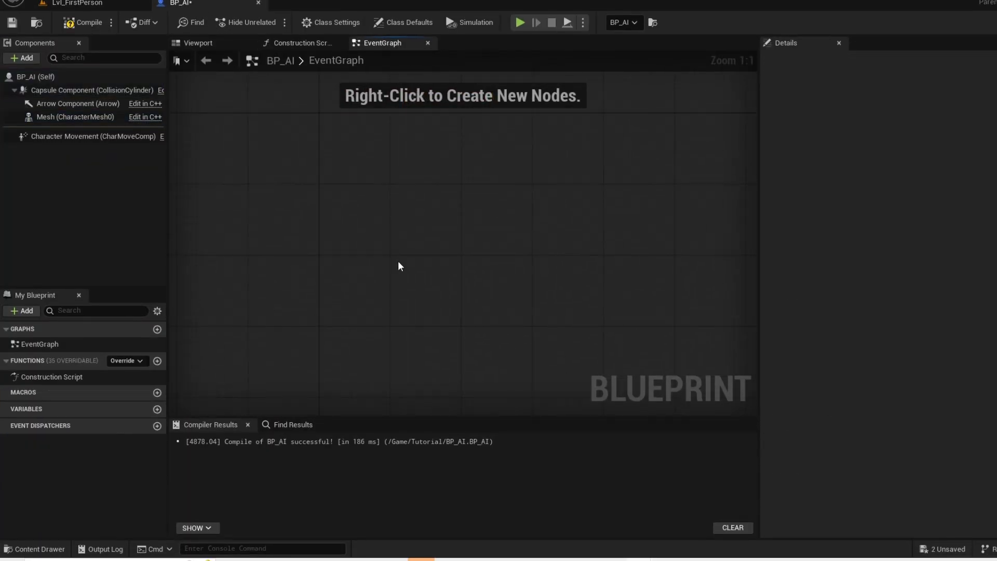
Step: Add a custom event named "chase player" to the event graph
{"action": "right_click", "coordinate": [381, 268]}
{"action": "type", "text": "add custom"}
{"action": "key", "text": "Return"}
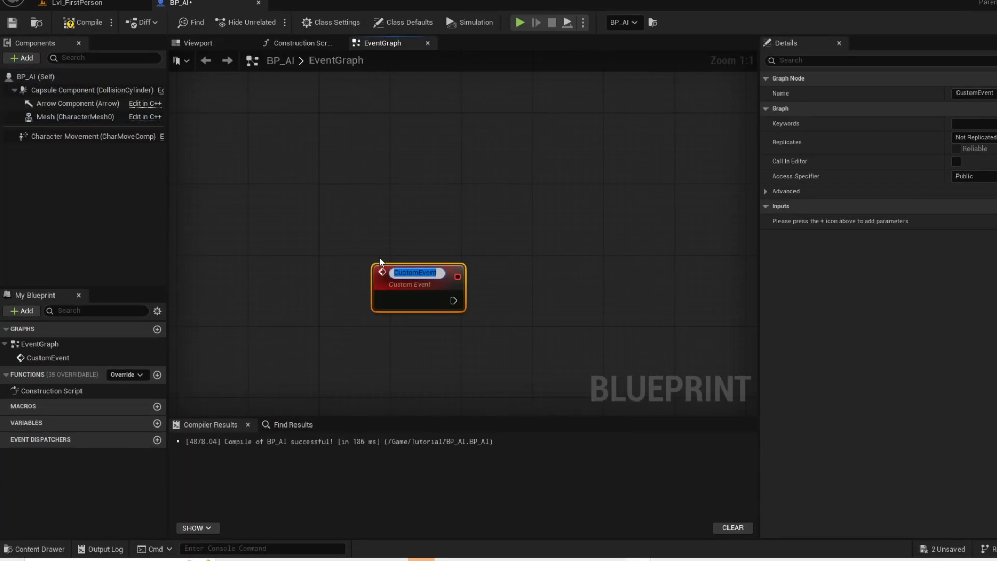
{"action": "type", "text": "chase player"}
{"action": "left_click", "coordinate": [375, 243]}
Step: Connect an AI MoveTo node to the chase player event and feed a reference to Self into its Pawn input
{"action": "right_click_drag", "start_coordinate": [434, 289], "coordinate": [366, 270]}
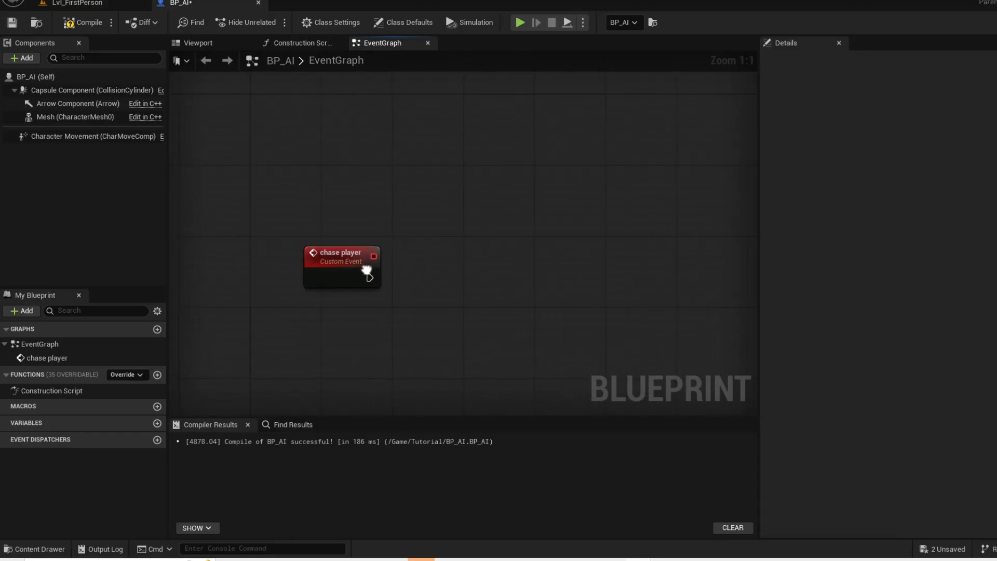
{"action": "left_click_drag", "start_coordinate": [521, 279], "coordinate": [540, 274]}
{"action": "type", "text": "ai move to"}
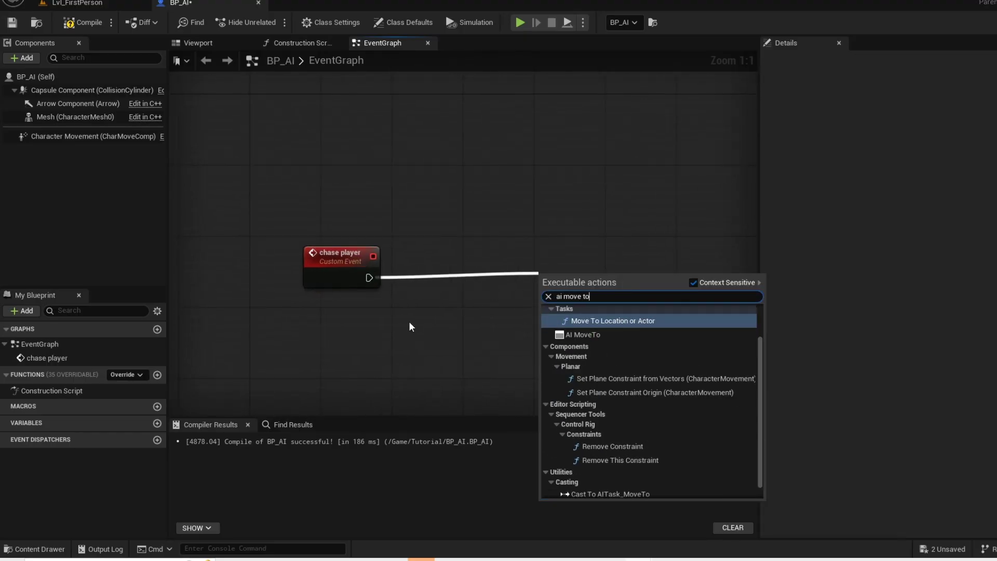
{"action": "left_click", "coordinate": [582, 334]}
{"action": "left_click_drag", "start_coordinate": [590, 289], "coordinate": [521, 300]}
{"action": "type", "text": "self"}
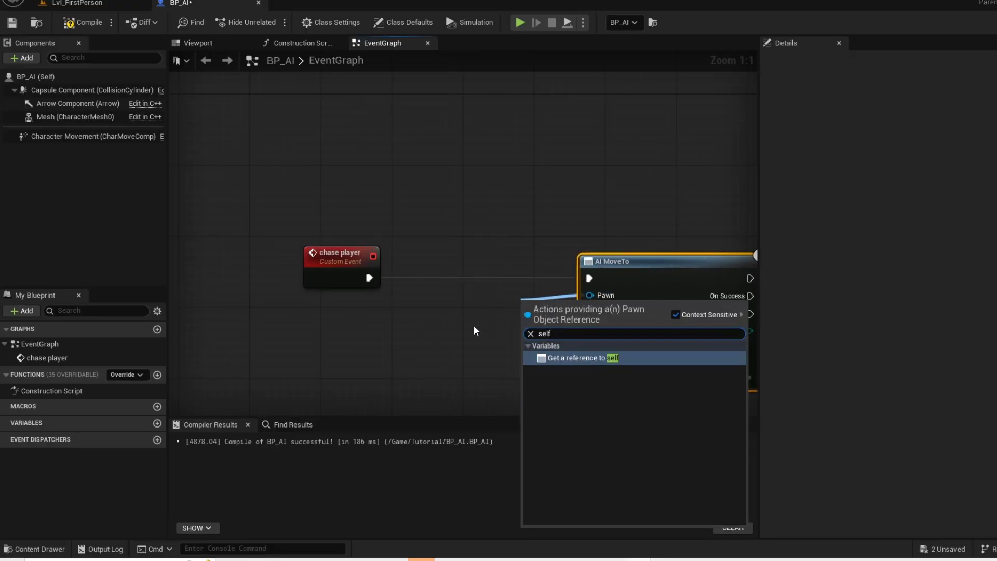
{"action": "left_click", "coordinate": [559, 357]}
Step: Connect a Get Player Character node to AI MoveTo's Target Actor input and position it beside the node
{"action": "right_click_drag", "start_coordinate": [535, 326], "coordinate": [413, 280]}
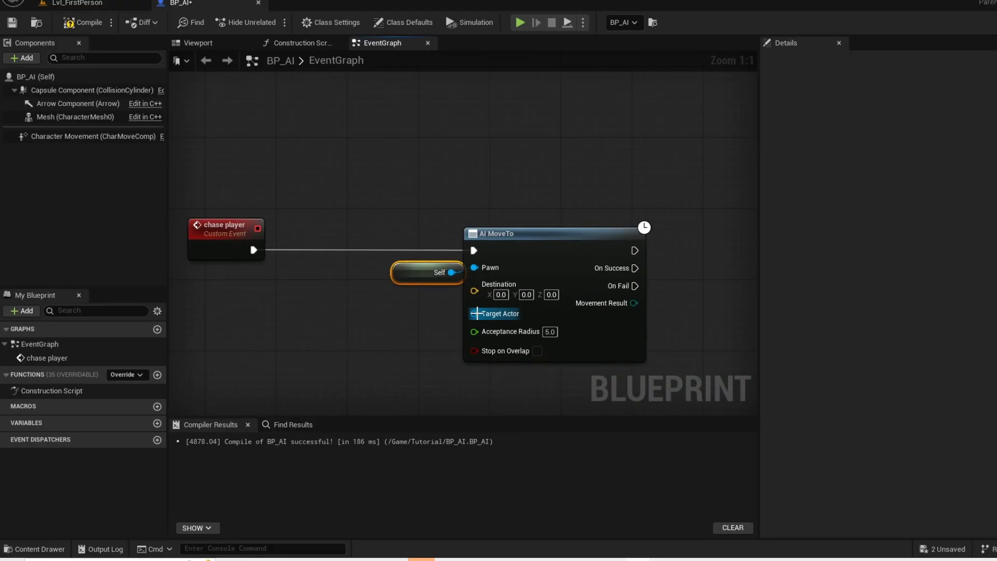
{"action": "left_click_drag", "start_coordinate": [474, 313], "coordinate": [387, 317]}
{"action": "type", "text": "get player char"}
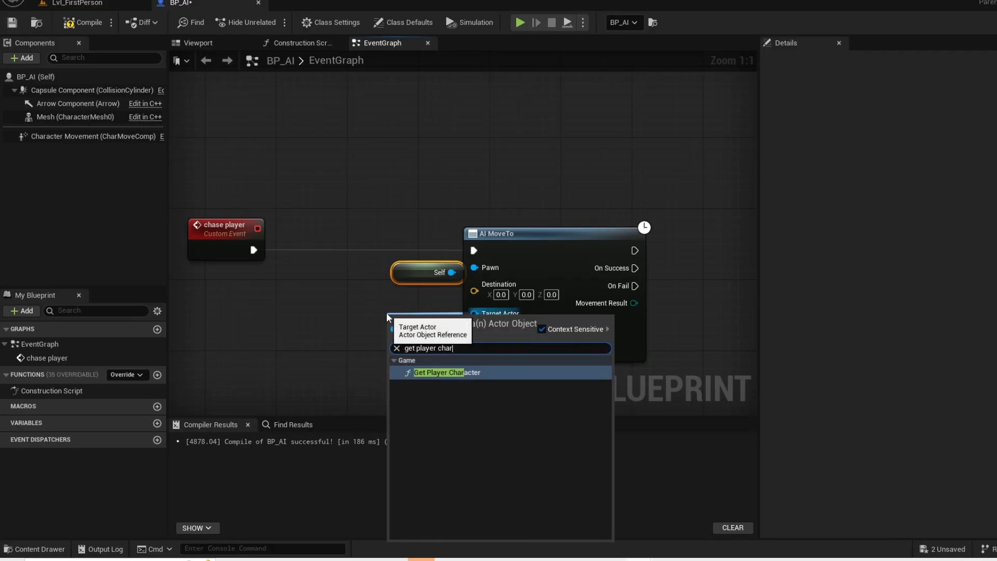
{"action": "key", "text": "Return"}
{"action": "left_click_drag", "start_coordinate": [445, 318], "coordinate": [367, 308]}
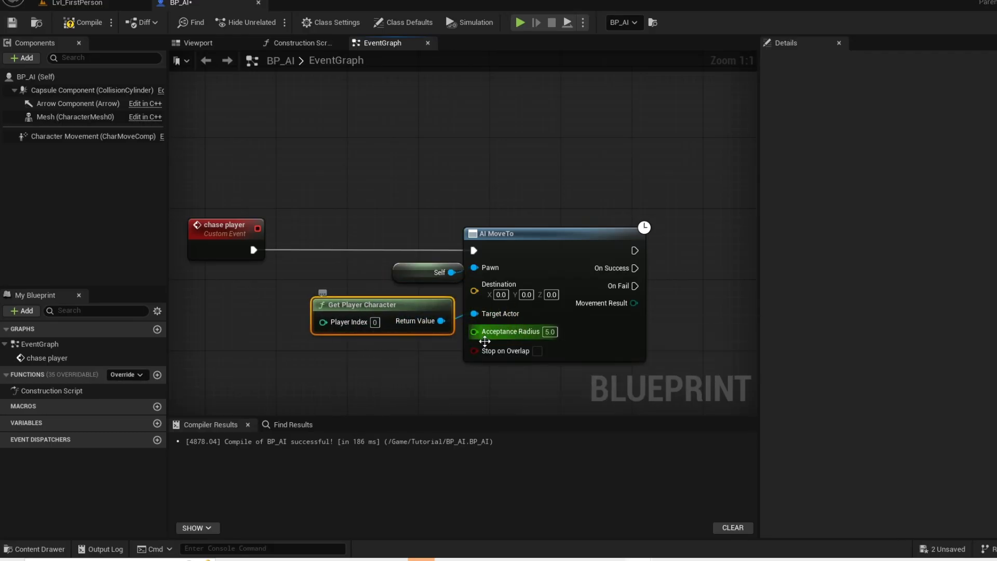
Step: Add a Destroy Actor node executed from AI MoveTo's On Success output
{"action": "right_click_drag", "start_coordinate": [484, 340], "coordinate": [459, 329]}
{"action": "left_click_drag", "start_coordinate": [435, 279], "coordinate": [493, 276]}
{"action": "type", "text": "destroy"}
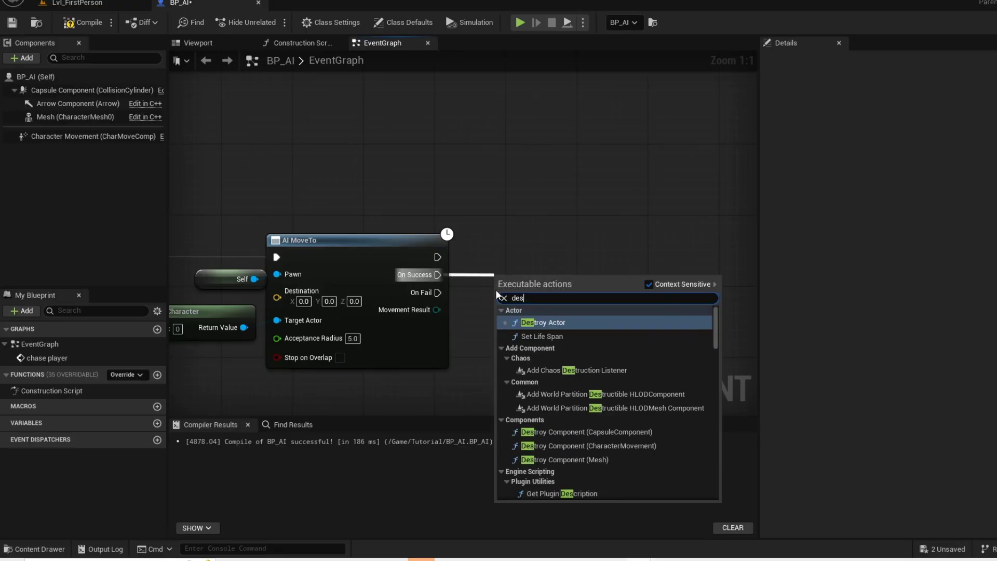
{"action": "key", "text": "Return"}
Step: Move the chase player event away from AI MoveTo and insert a Set Custom Time Dilation node with value 5.0 between them
{"action": "right_click_drag", "start_coordinate": [399, 323], "coordinate": [647, 307]}
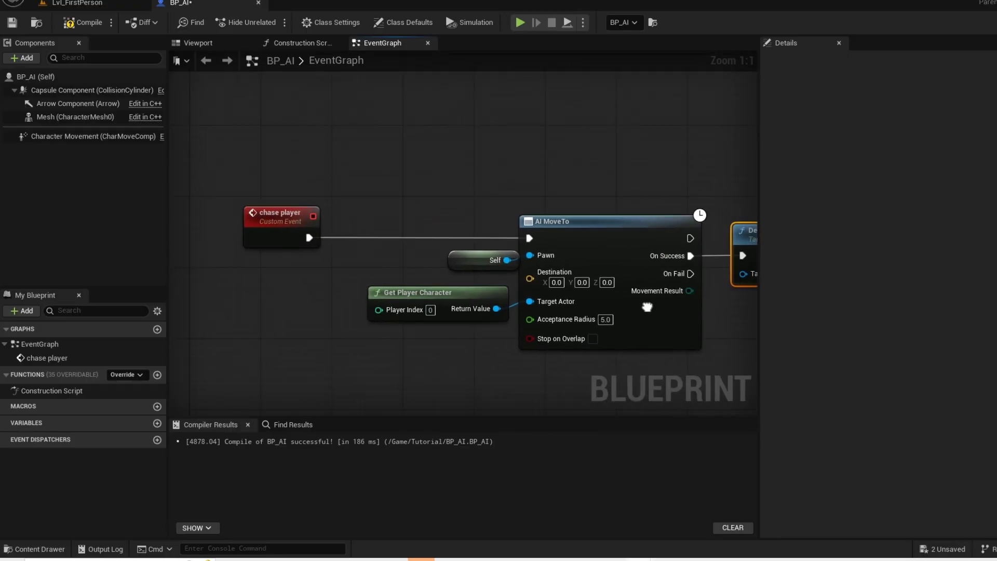
{"action": "right_click_drag", "start_coordinate": [443, 339], "coordinate": [585, 344]}
{"action": "left_click_drag", "start_coordinate": [425, 235], "coordinate": [220, 232]}
{"action": "left_click", "coordinate": [406, 234]}
{"action": "right_click_drag", "start_coordinate": [406, 234], "coordinate": [528, 240]}
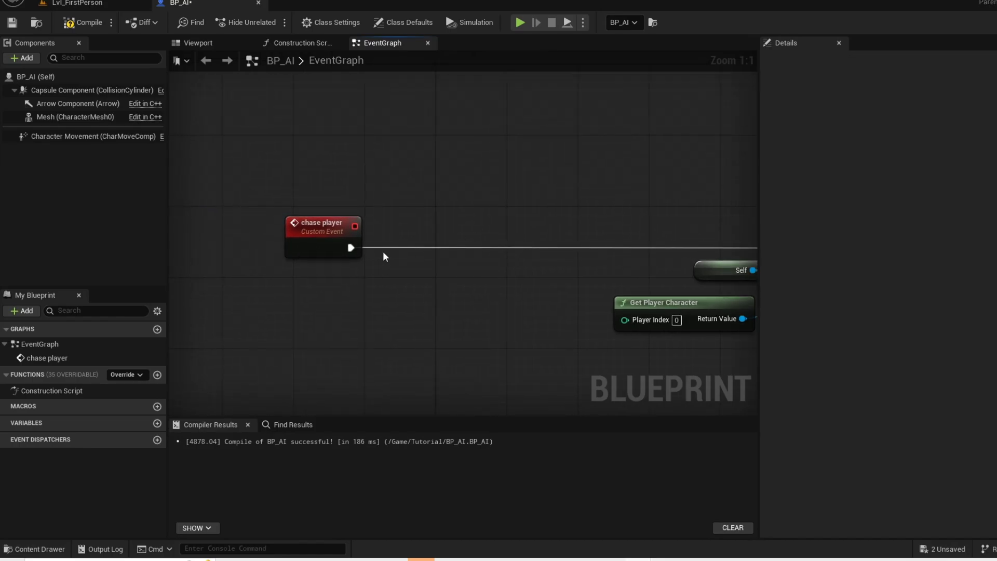
{"action": "type", "text": "custom time"}
{"action": "left_click_drag", "start_coordinate": [437, 247], "coordinate": [413, 253]}
{"action": "left_click", "coordinate": [487, 334]}
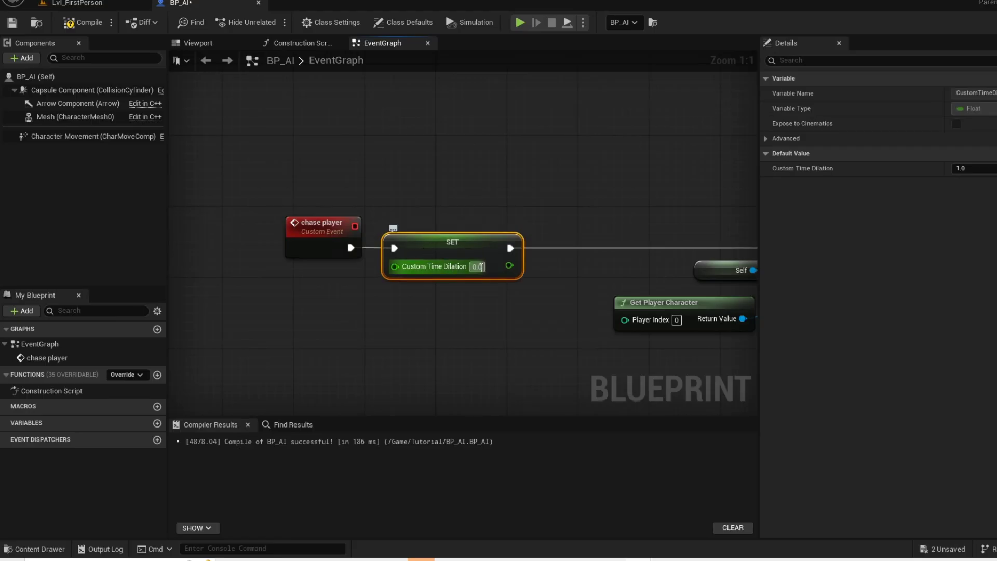
{"action": "left_click", "coordinate": [415, 309]}
Step: Bring a Mesh component reference into the graph and create a Play Animation node targeting it
{"action": "right_click_drag", "start_coordinate": [409, 306], "coordinate": [336, 322]}
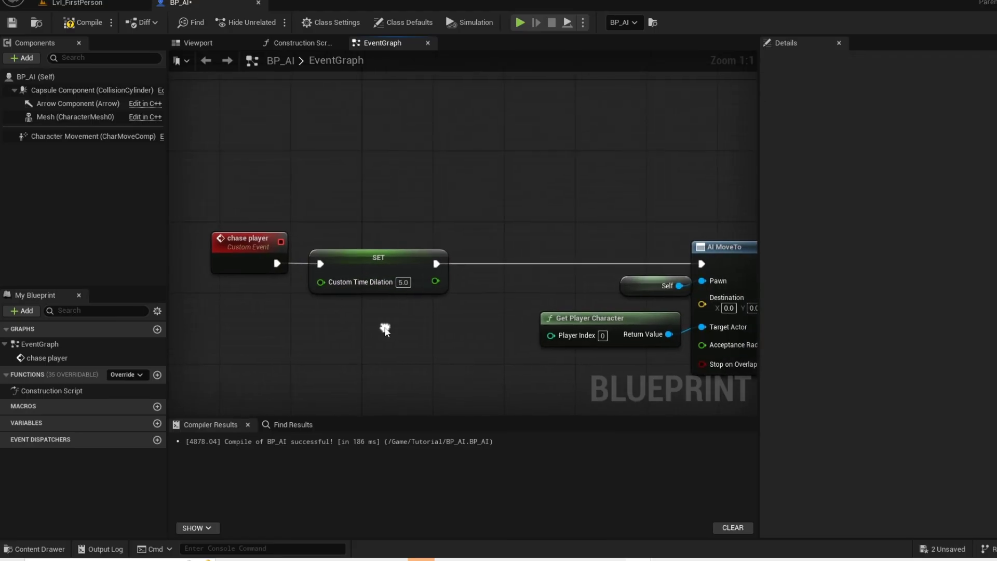
{"action": "left_click_drag", "start_coordinate": [73, 117], "coordinate": [456, 210]}
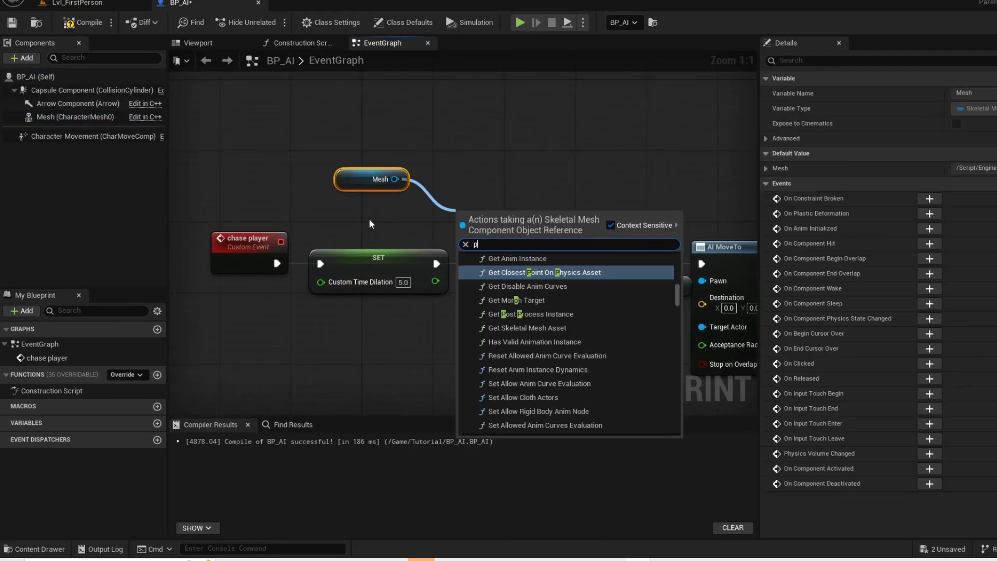
{"action": "type", "text": "play animat"}
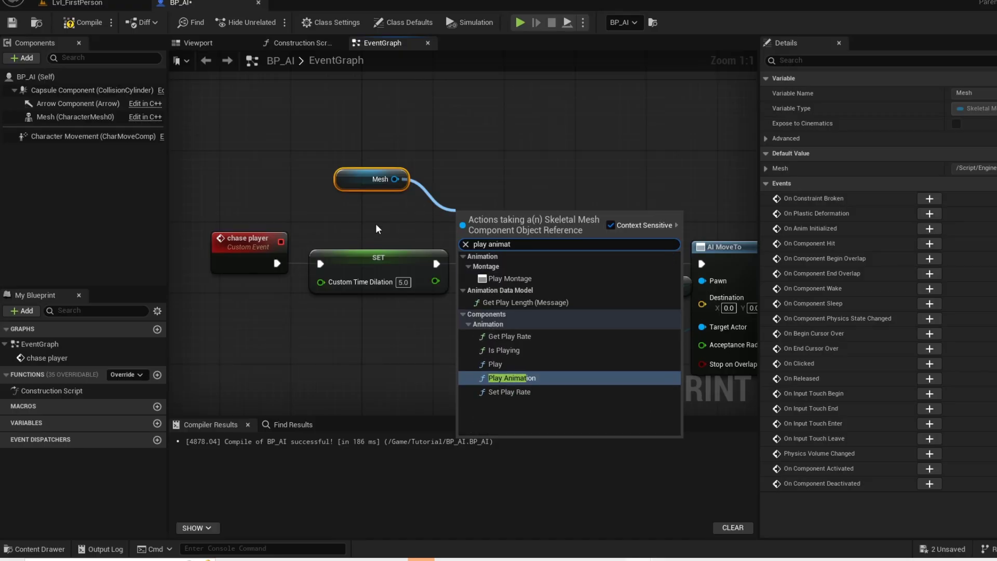
{"action": "left_click", "coordinate": [503, 375]}
{"action": "left_click_drag", "start_coordinate": [496, 238], "coordinate": [511, 254]}
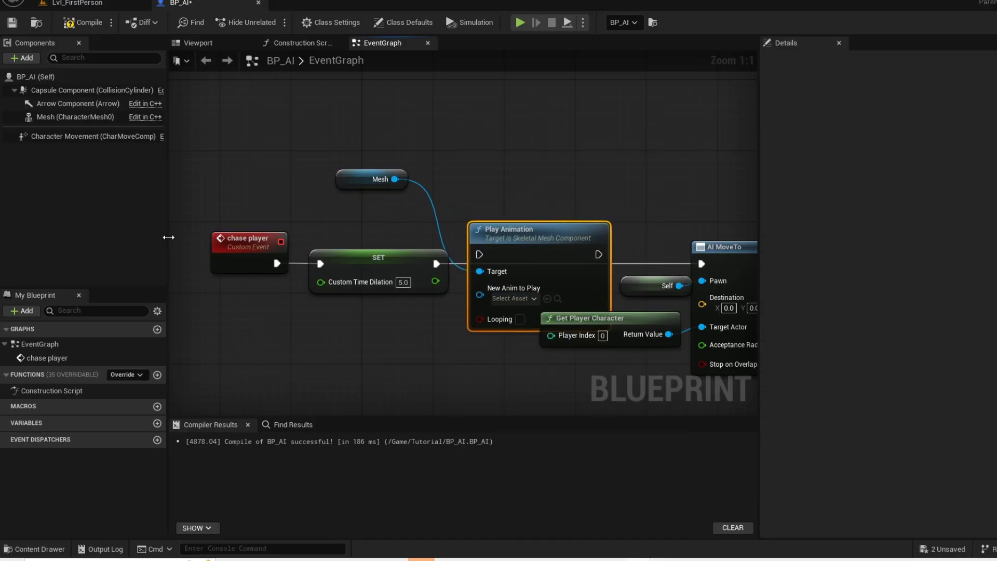
Step: Space out the nodes, wire Play Animation between the time dilation setter and AI MoveTo, and reposition the Mesh reference
{"action": "left_click_drag", "start_coordinate": [195, 223], "coordinate": [523, 287]}
{"action": "left_click_drag", "start_coordinate": [513, 251], "coordinate": [328, 251]}
{"action": "right_click_drag", "start_coordinate": [357, 251], "coordinate": [482, 245]}
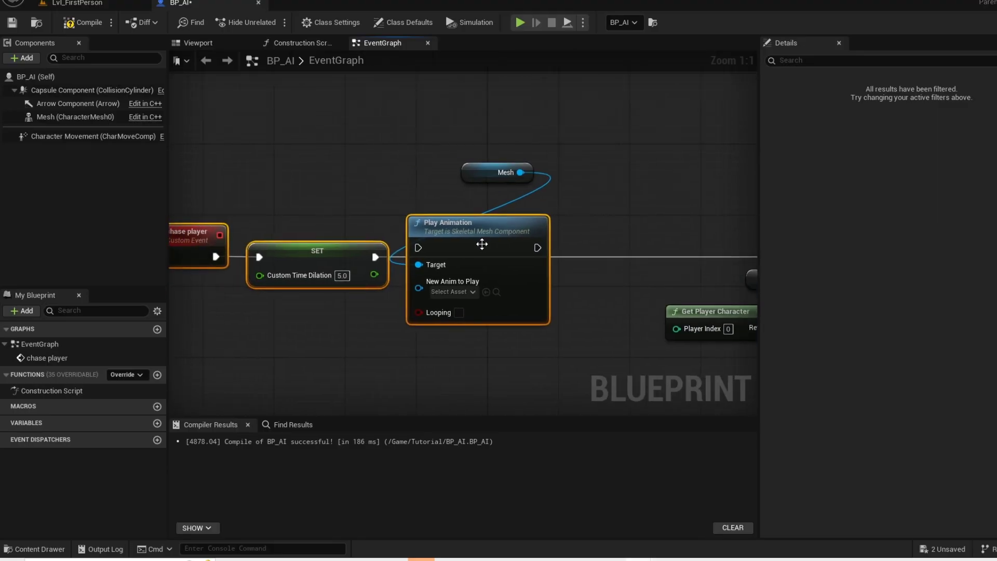
{"action": "left_click", "coordinate": [482, 244]}
{"action": "left_click_drag", "start_coordinate": [422, 236], "coordinate": [450, 245]}
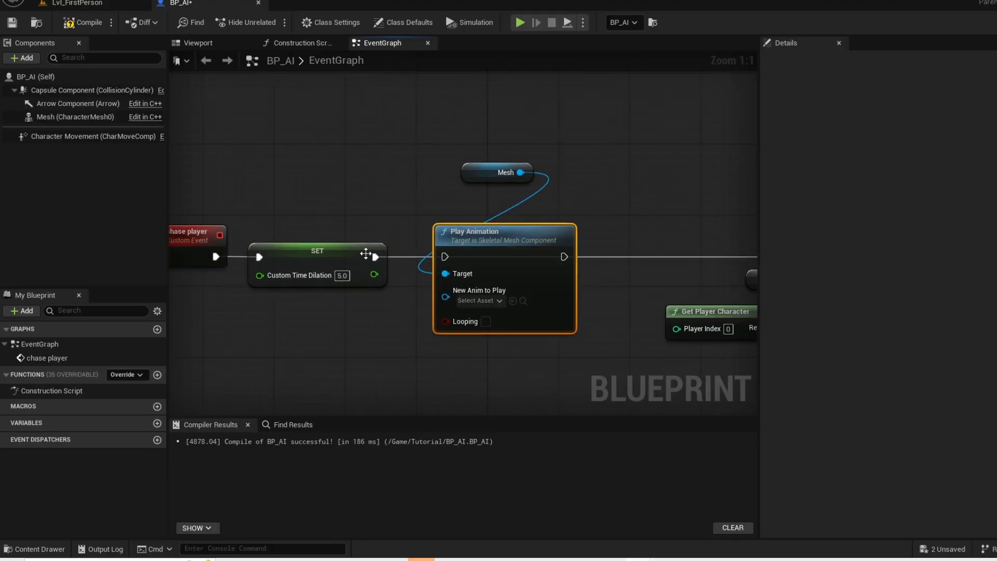
{"action": "right_click_drag", "start_coordinate": [551, 260], "coordinate": [415, 271]}
{"action": "left_click_drag", "start_coordinate": [428, 267], "coordinate": [691, 266]}
{"action": "left_click_drag", "start_coordinate": [339, 189], "coordinate": [179, 213]}
{"action": "right_click_drag", "start_coordinate": [395, 232], "coordinate": [553, 232]}
{"action": "left_click_drag", "start_coordinate": [368, 216], "coordinate": [429, 223]}
{"action": "left_click", "coordinate": [540, 233]}
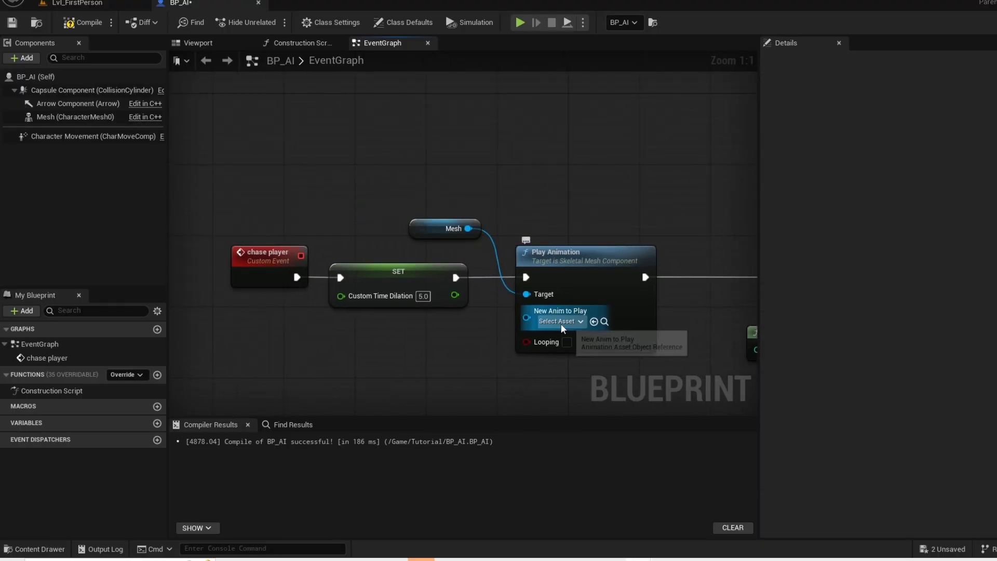
Step: Choose the MF_Unarmed forward jog as Play Animation's new animation, then compile the blueprint
{"action": "left_click", "coordinate": [561, 320]}
{"action": "type", "text": "jog fwd"}
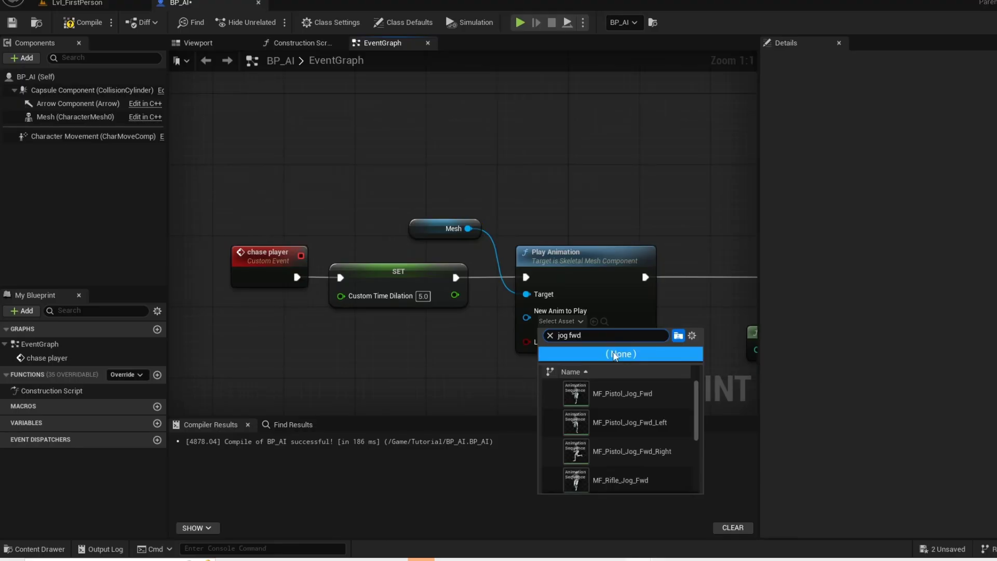
{"action": "scroll", "coordinate": [625, 415], "scroll_direction": "down", "scroll_amount": 5}
{"action": "left_click", "coordinate": [660, 440]}
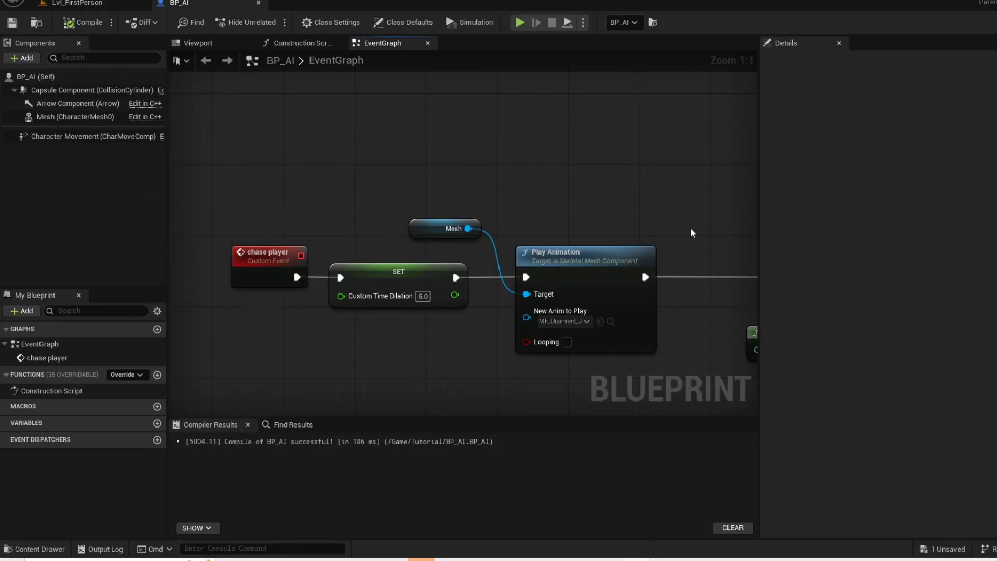
Step: Add a Box Collision component to the BP_AI blueprint
{"action": "scroll", "coordinate": [692, 232], "scroll_direction": "down", "scroll_amount": 3}
{"action": "left_click", "coordinate": [213, 45]}
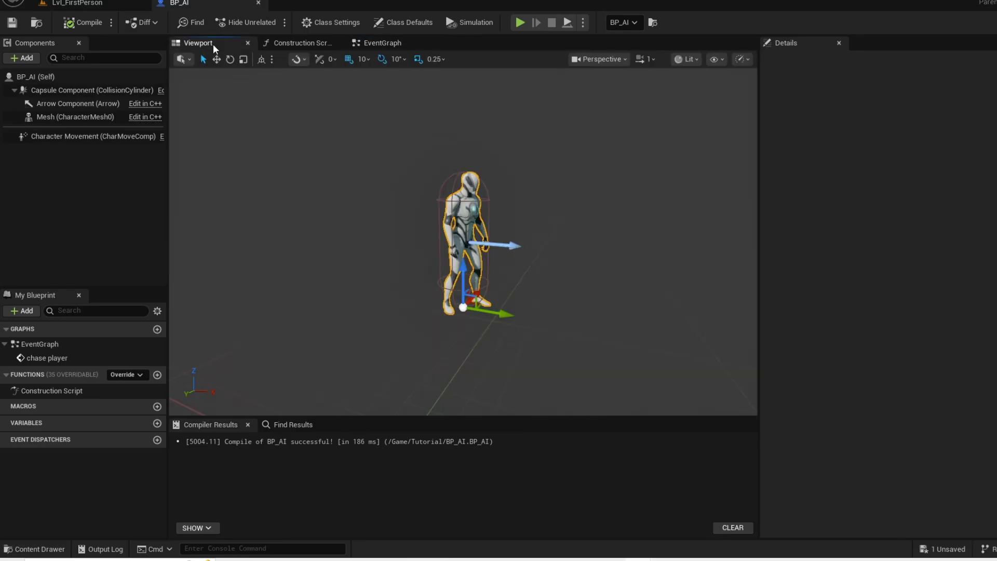
{"action": "left_click", "coordinate": [19, 58]}
{"action": "type", "text": "box col"}
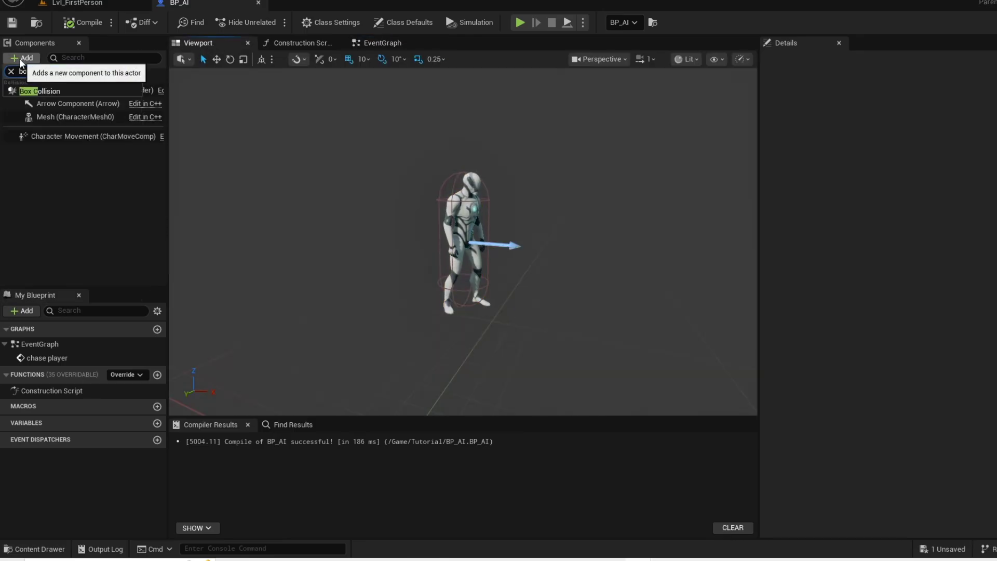
{"action": "left_click", "coordinate": [48, 167]}
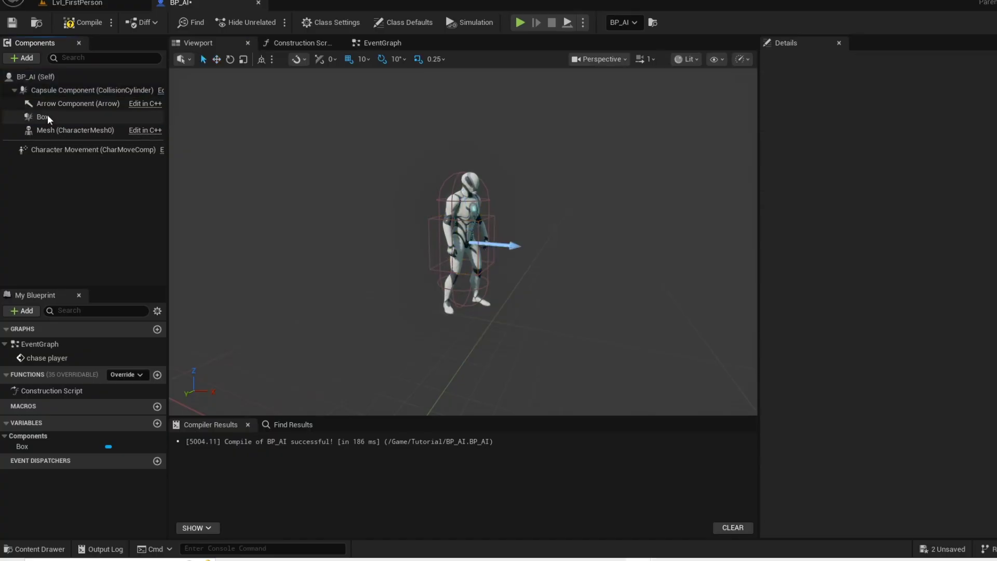
Step: Create an On Component Begin Overlap event for the Box component
{"action": "left_click", "coordinate": [48, 115]}
{"action": "scroll", "coordinate": [930, 299], "scroll_direction": "down", "scroll_amount": 15}
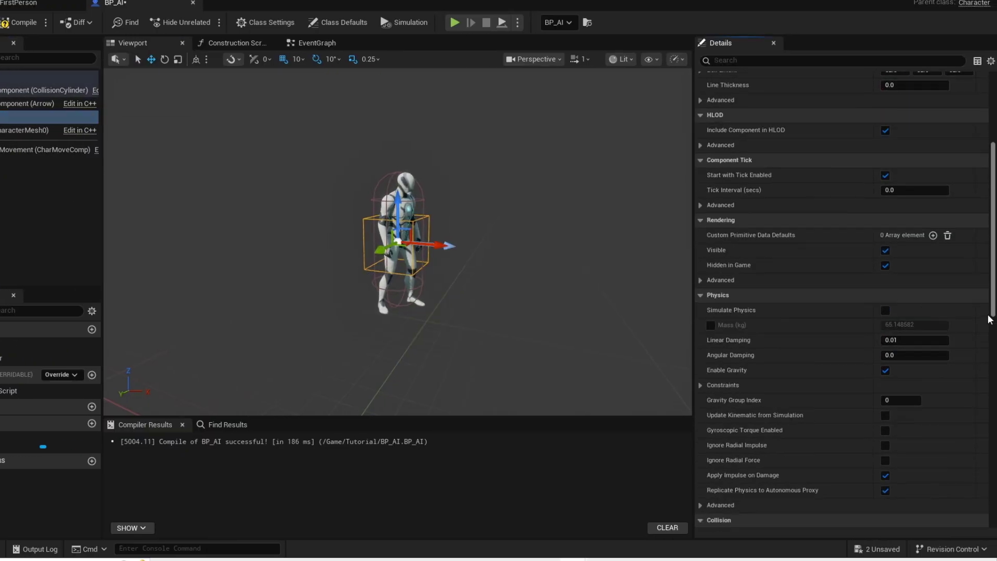
{"action": "left_click", "coordinate": [860, 266]}
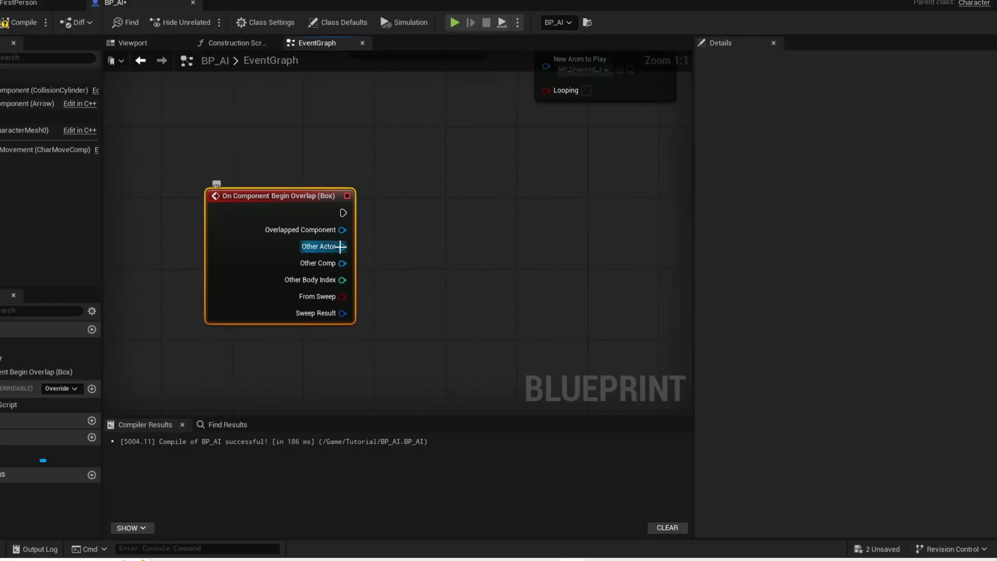
Step: Compare the overlap event's Other Actor with Get Player Character through an == node, placing the player node beneath the event
{"action": "left_click_drag", "start_coordinate": [342, 246], "coordinate": [313, 353]}
{"action": "type", "text": "=="}
{"action": "left_click", "coordinate": [492, 329]}
{"action": "type", "text": "get player ch"}
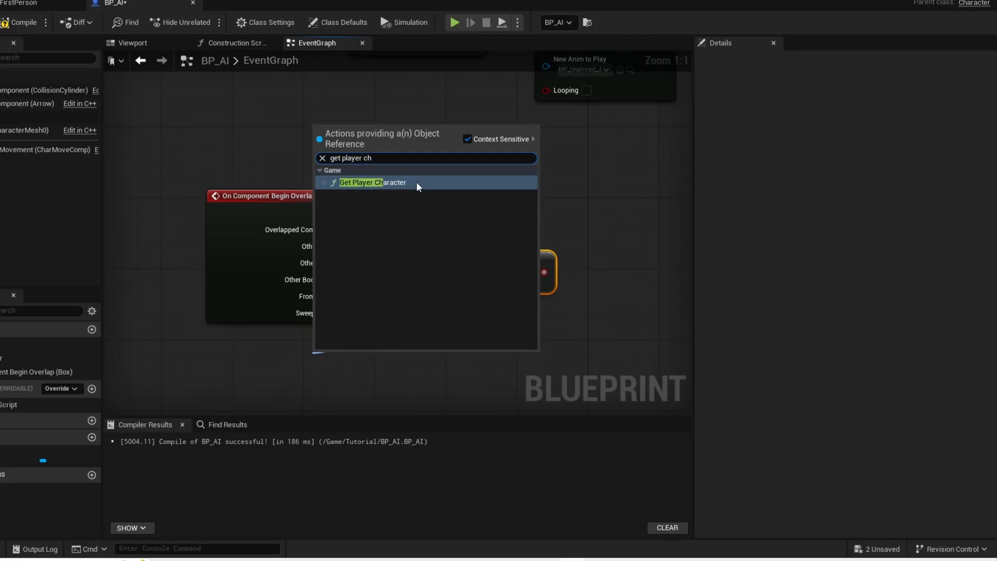
{"action": "left_click", "coordinate": [417, 182]}
{"action": "left_click_drag", "start_coordinate": [351, 348], "coordinate": [288, 339]}
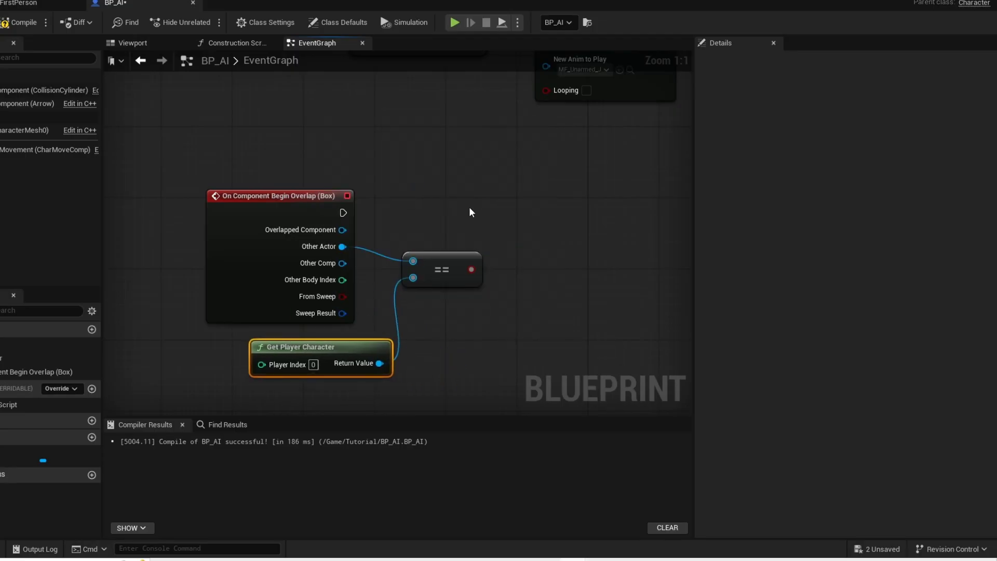
Step: Add a Branch executed by the overlap event, use the == result as its condition, and tidy the node positions
{"action": "key", "text": "b"}
{"action": "left_click", "coordinate": [470, 208]}
{"action": "left_click_drag", "start_coordinate": [505, 221], "coordinate": [543, 206]}
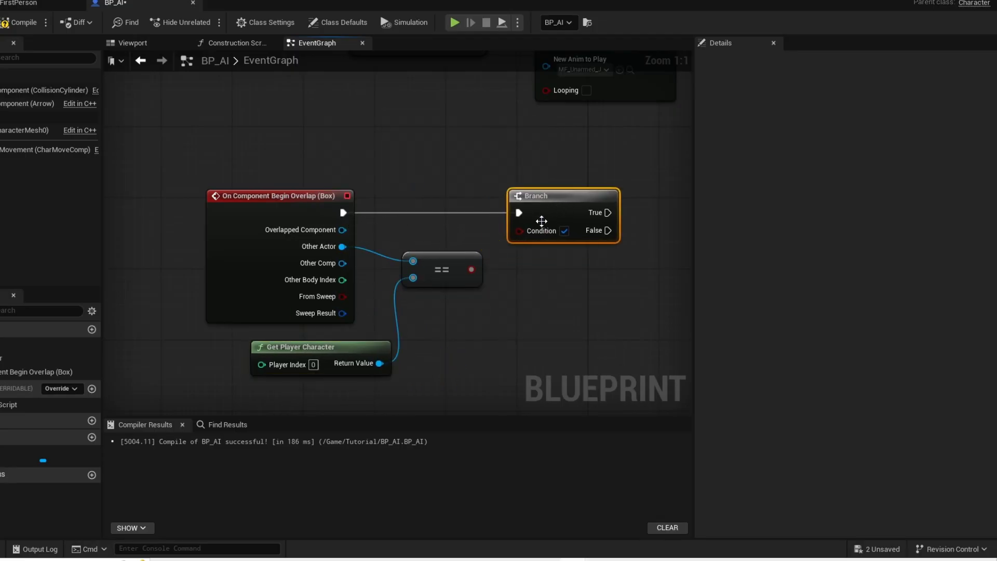
{"action": "left_click_drag", "start_coordinate": [497, 257], "coordinate": [519, 230]}
{"action": "left_click_drag", "start_coordinate": [330, 357], "coordinate": [285, 348]}
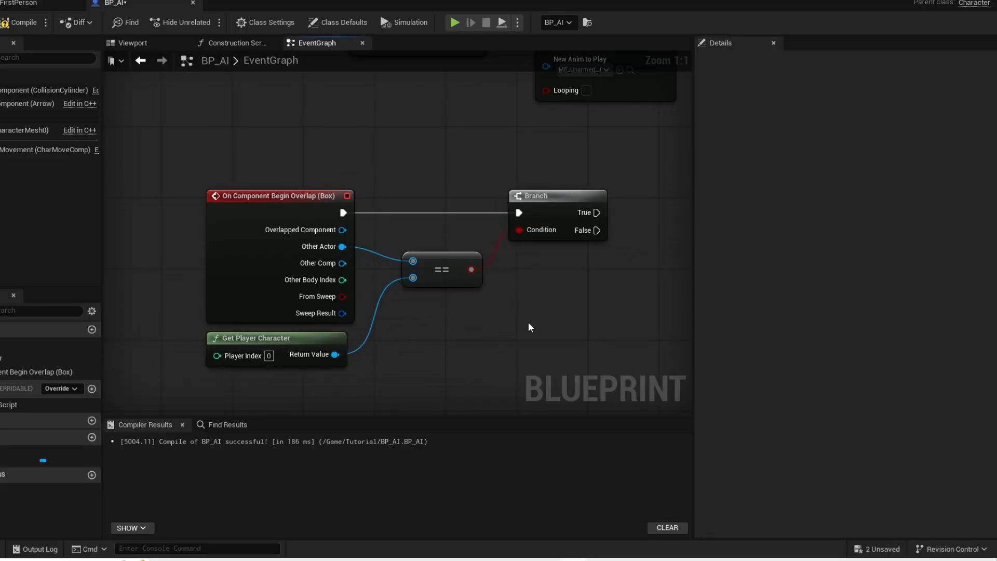
Step: Call Chase Player from the Branch's True output, align the node with it, and compile the blueprint
{"action": "right_click_drag", "start_coordinate": [530, 327], "coordinate": [383, 333]}
{"action": "left_click_drag", "start_coordinate": [407, 261], "coordinate": [489, 270]}
{"action": "type", "text": "chase player"}
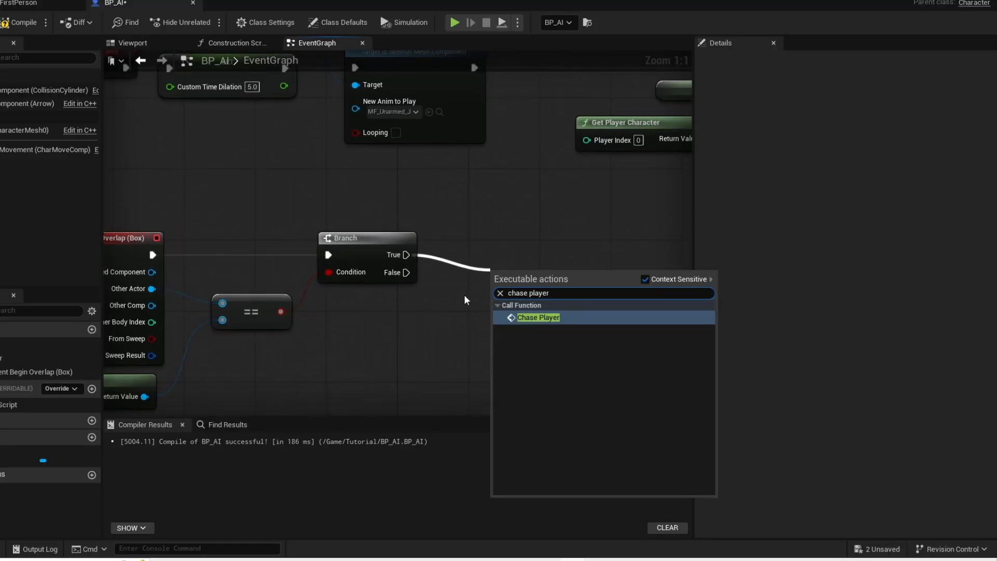
{"action": "left_click", "coordinate": [537, 318]}
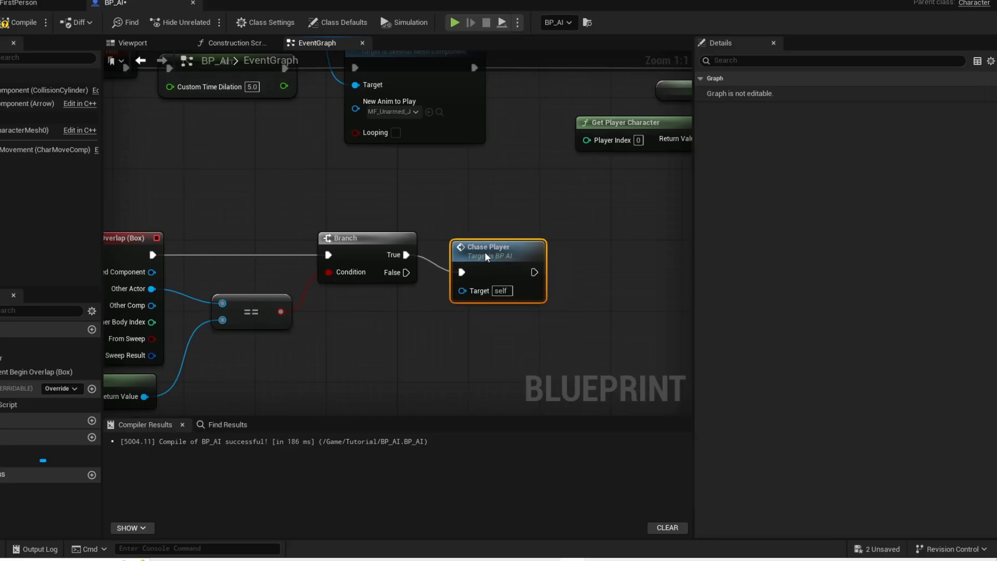
{"action": "left_click_drag", "start_coordinate": [489, 268], "coordinate": [489, 251]}
{"action": "left_click", "coordinate": [406, 342]}
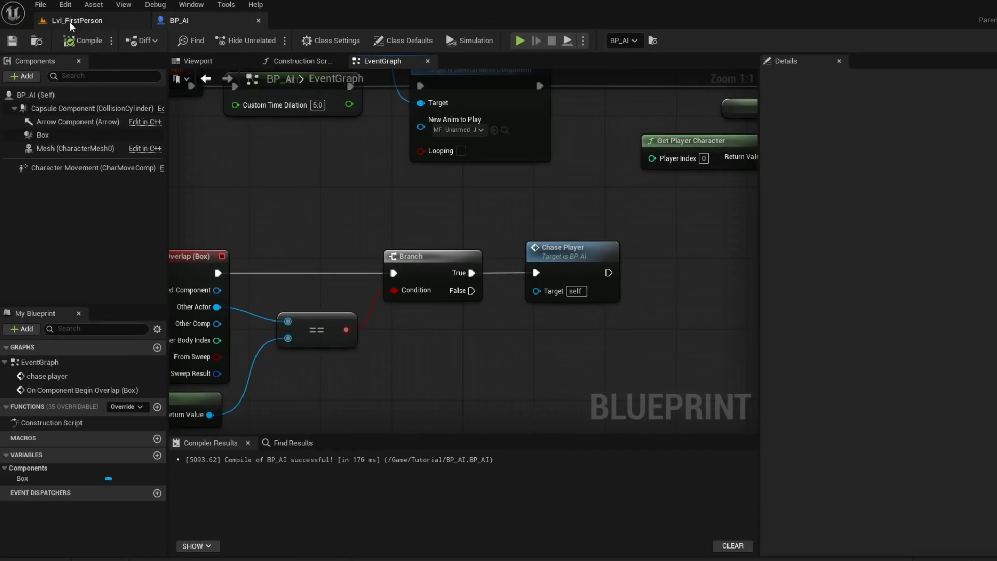
Step: In Lvl_FirstPerson, stretch the placed BP_AI's Box into a thin trigger wall scaled 0.25 by 9.25 and move it to X -500
{"action": "left_click", "coordinate": [6, 6]}
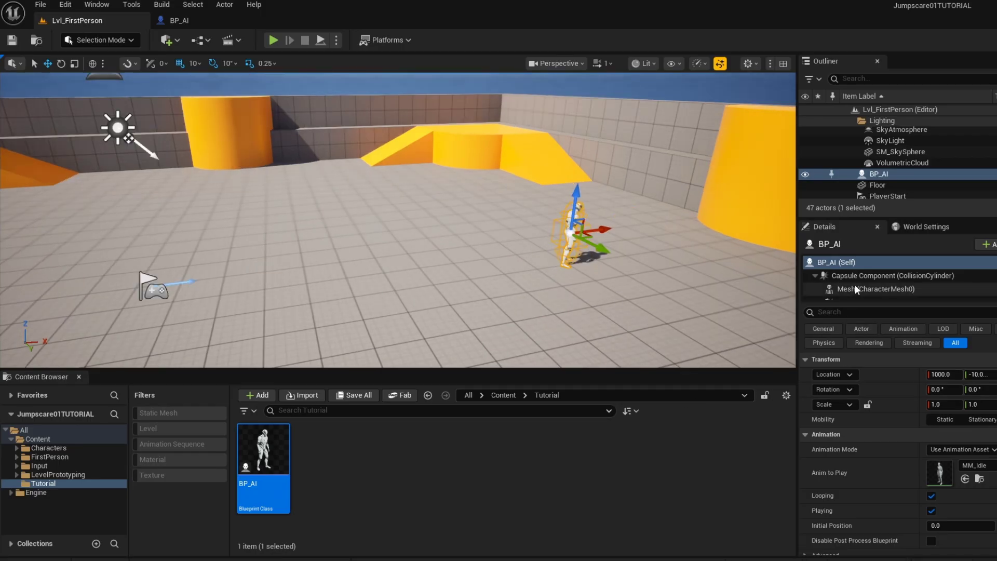
{"action": "scroll", "coordinate": [856, 289], "scroll_direction": "down", "scroll_amount": 2}
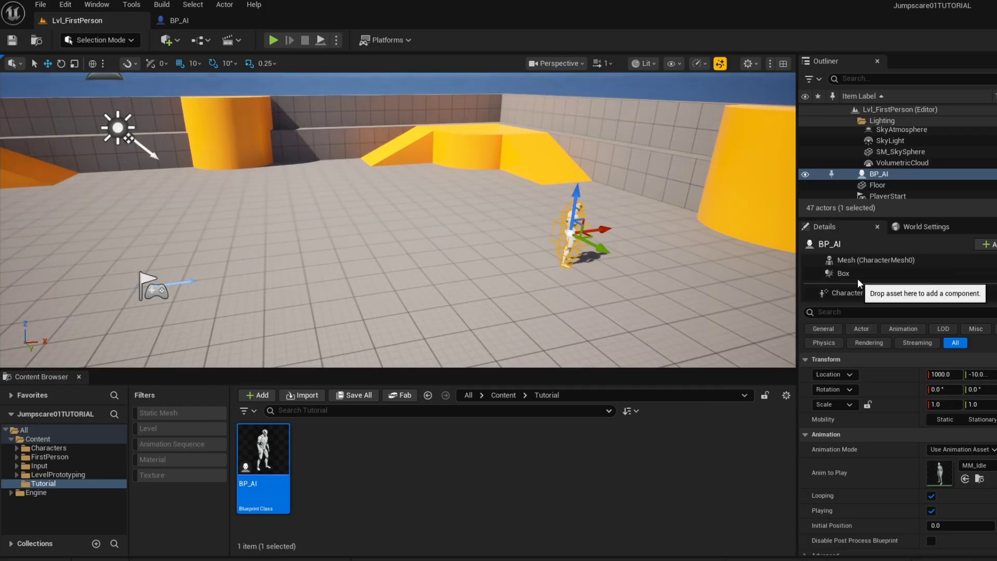
{"action": "left_click", "coordinate": [856, 276]}
{"action": "left_click_drag", "start_coordinate": [603, 228], "coordinate": [439, 248]}
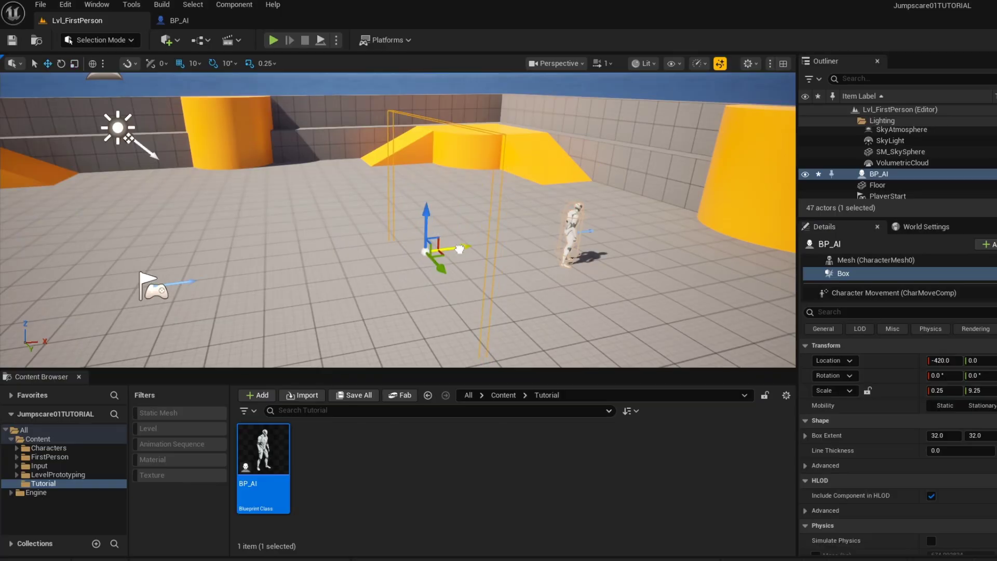
{"action": "left_click_drag", "start_coordinate": [460, 249], "coordinate": [428, 253]}
Step: Add a Nav Mesh Bounds Volume covering the level floor, and play-test the level
{"action": "left_click", "coordinate": [172, 42]}
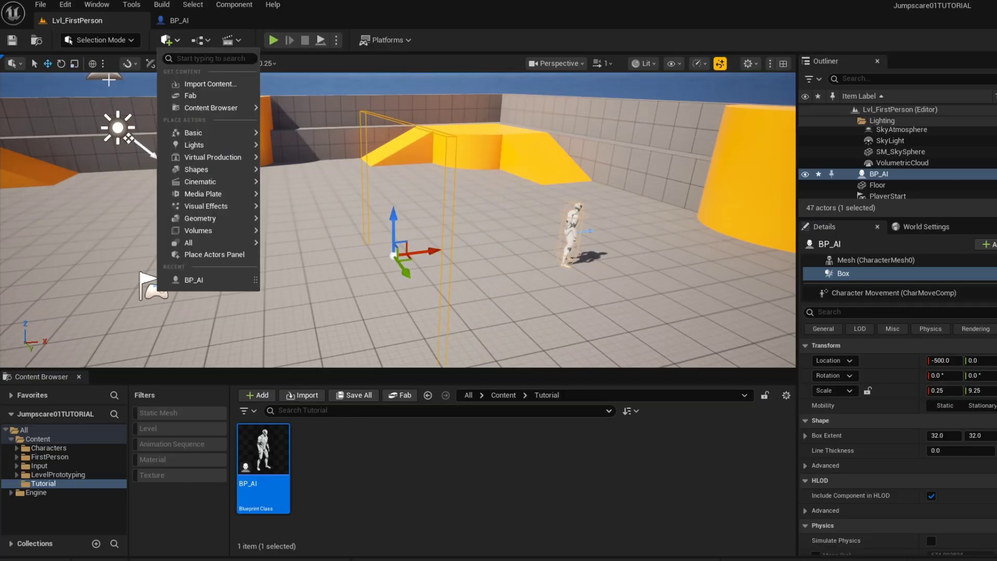
{"action": "type", "text": "nav mesh"}
{"action": "left_click", "coordinate": [213, 78]}
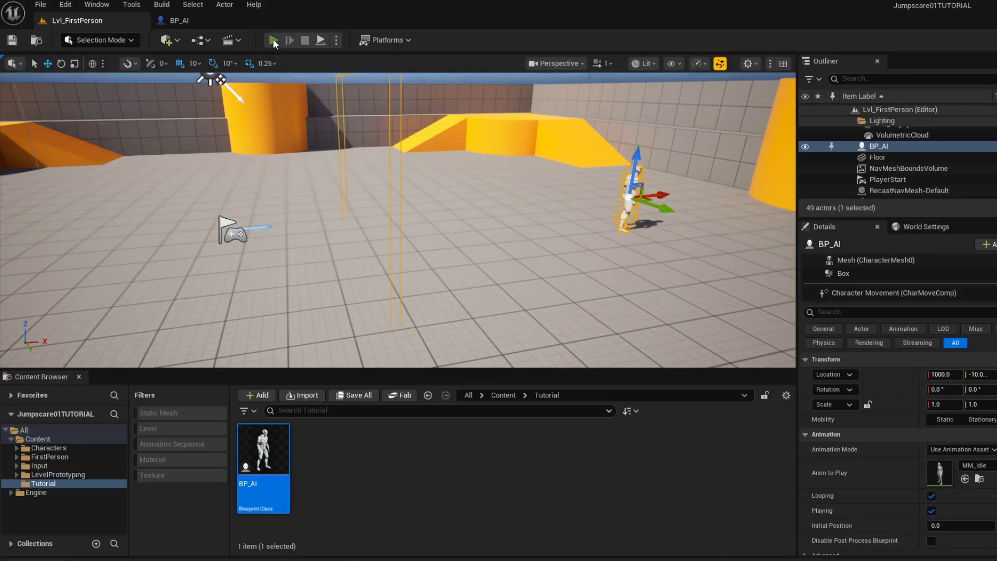
{"action": "left_click", "coordinate": [273, 40]}
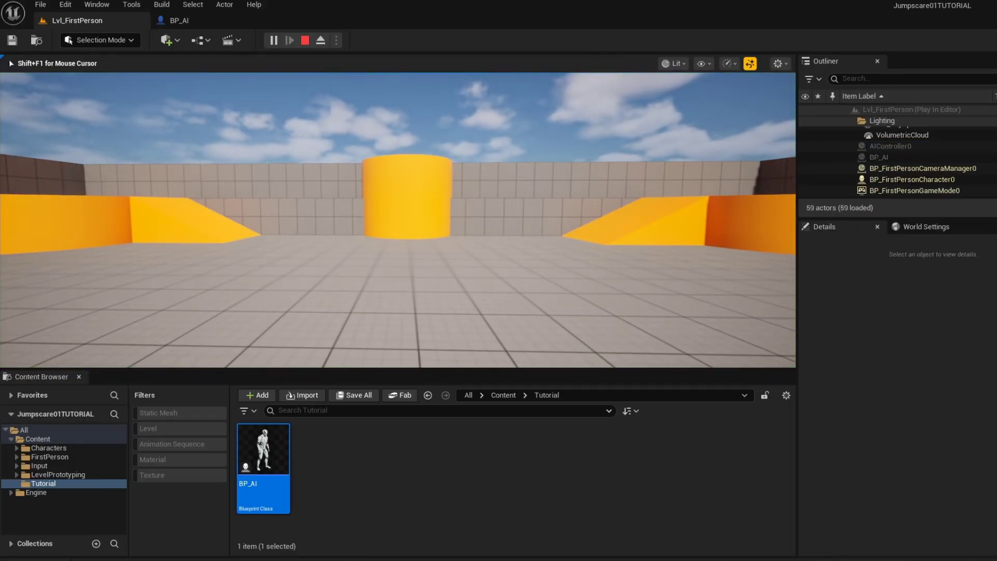
{"action": "key", "text": "Escape"}
Step: Create a material named M_LightFlicker in the Tutorial folder and set its material domain to Light Function
{"action": "right_click", "coordinate": [471, 452]}
{"action": "left_click", "coordinate": [507, 175]}
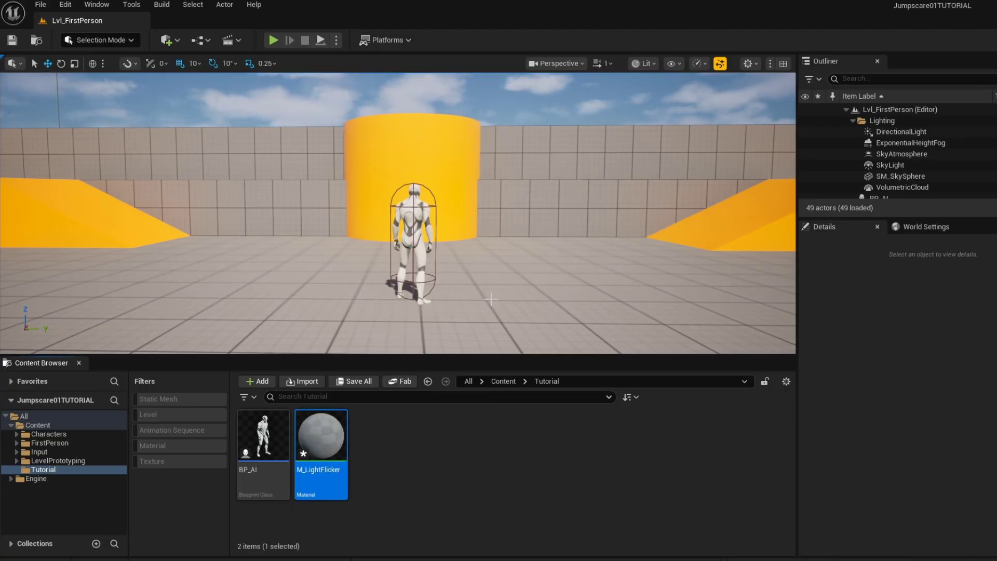
{"action": "double_click", "coordinate": [326, 421]}
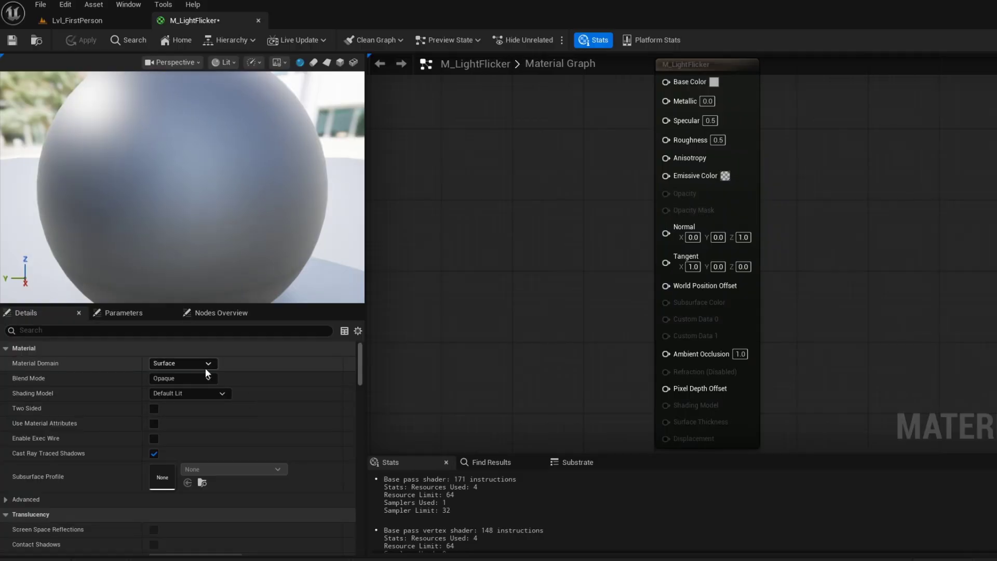
{"action": "left_click", "coordinate": [204, 364]}
{"action": "left_click", "coordinate": [195, 395]}
Step: Add a Time node to the M_LightFlicker material graph
{"action": "scroll", "coordinate": [594, 275], "scroll_direction": "down", "scroll_amount": 1}
{"action": "right_click_drag", "start_coordinate": [594, 274], "coordinate": [745, 331]}
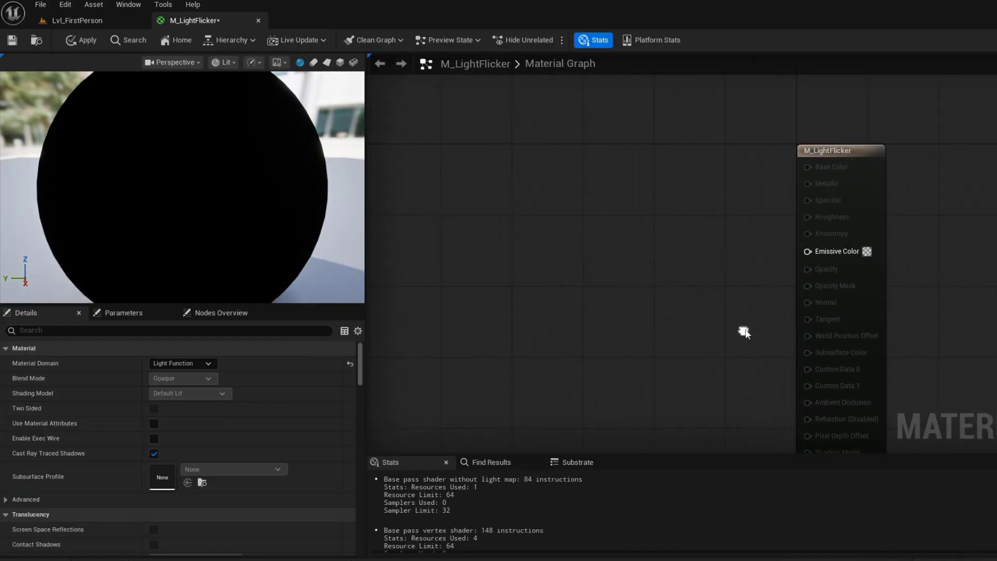
{"action": "scroll", "coordinate": [697, 307], "scroll_direction": "down", "scroll_amount": 2}
{"action": "right_click_drag", "start_coordinate": [697, 308], "coordinate": [712, 322]}
{"action": "right_click", "coordinate": [556, 278]}
{"action": "type", "text": "time"}
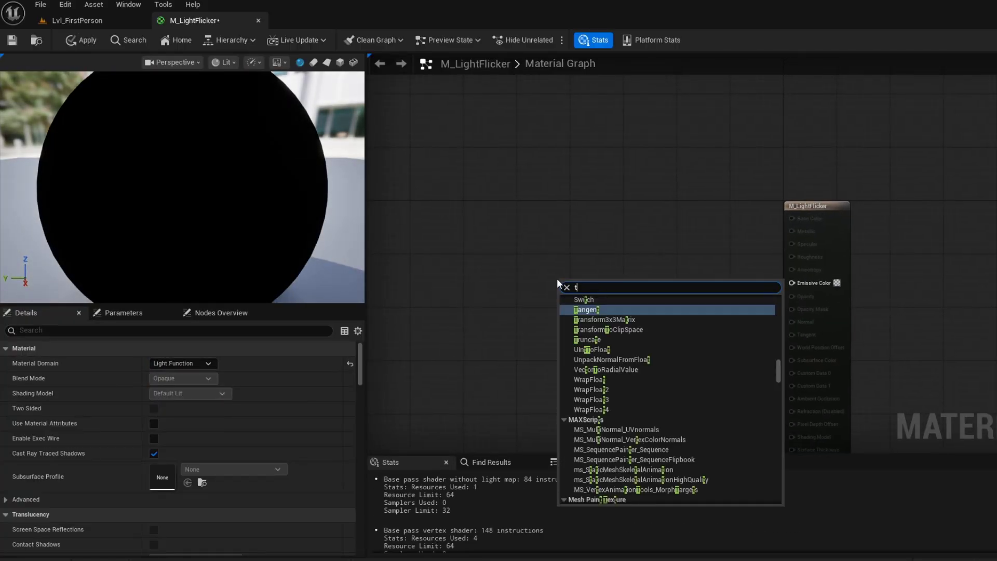
{"action": "left_click", "coordinate": [581, 310]}
{"action": "scroll", "coordinate": [621, 305], "scroll_direction": "up", "scroll_amount": 2}
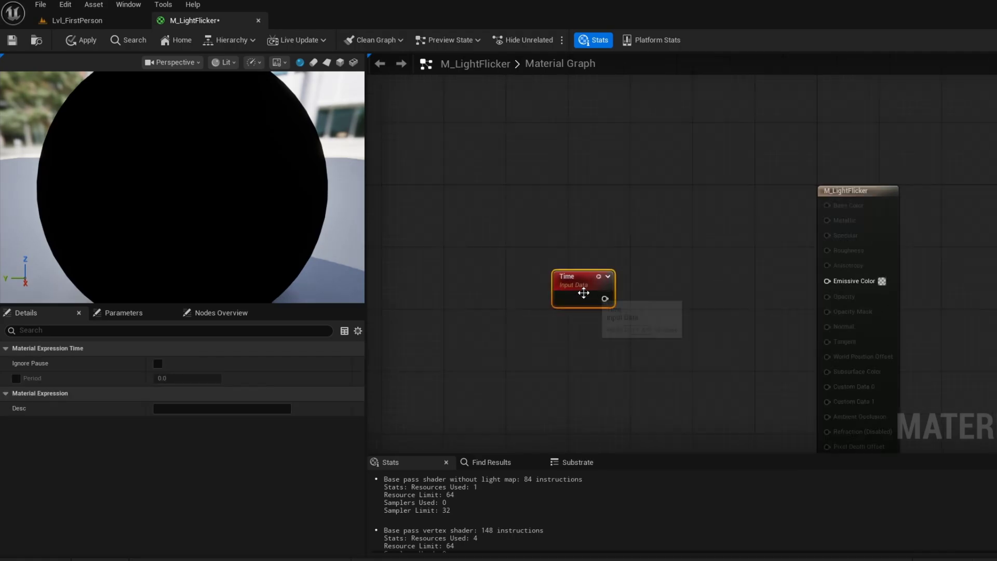
Step: Feed the Time node's output into input A of a new Multiply node
{"action": "right_click_drag", "start_coordinate": [623, 307], "coordinate": [610, 296]}
{"action": "left_click_drag", "start_coordinate": [589, 275], "coordinate": [539, 310]}
{"action": "type", "text": "mul"}
{"action": "left_click", "coordinate": [581, 391]}
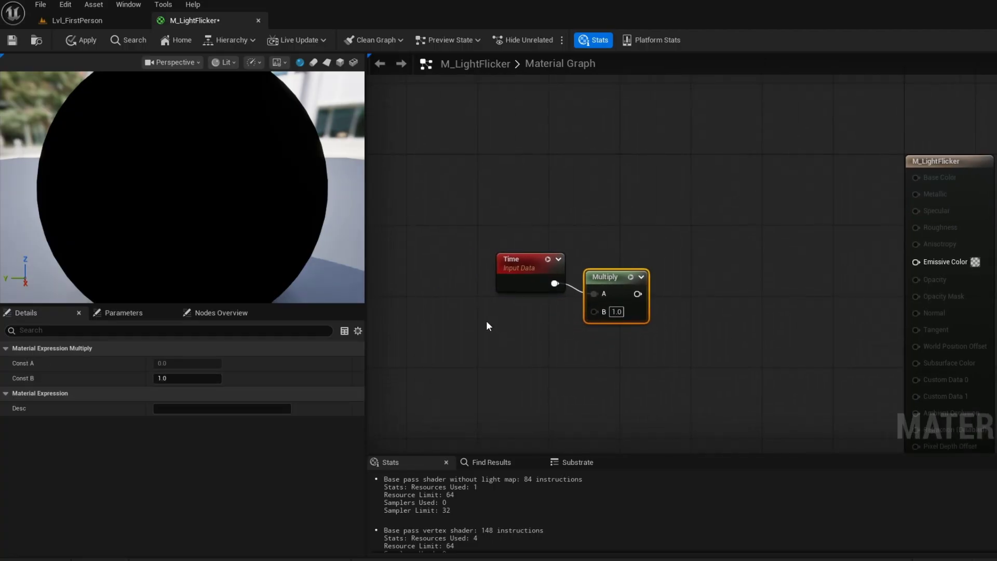
Step: Add a Constant node below Time, connect it to Multiply's B input, and set its value to 1.0
{"action": "key", "text": "1"}
{"action": "left_click", "coordinate": [486, 321]}
{"action": "left_click_drag", "start_coordinate": [529, 323], "coordinate": [493, 315]}
{"action": "left_click_drag", "start_coordinate": [603, 310], "coordinate": [602, 311]}
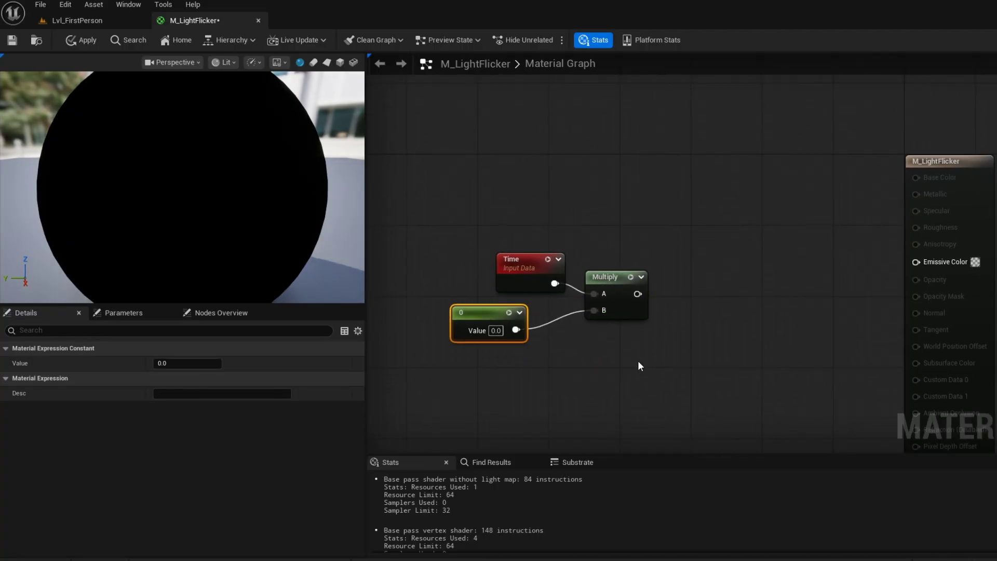
{"action": "left_click", "coordinate": [493, 357]}
Step: Connect the Multiply output to a new Sine node
{"action": "right_click_drag", "start_coordinate": [617, 339], "coordinate": [519, 355]}
{"action": "left_click_drag", "start_coordinate": [540, 310], "coordinate": [593, 316]}
{"action": "type", "text": "s"}
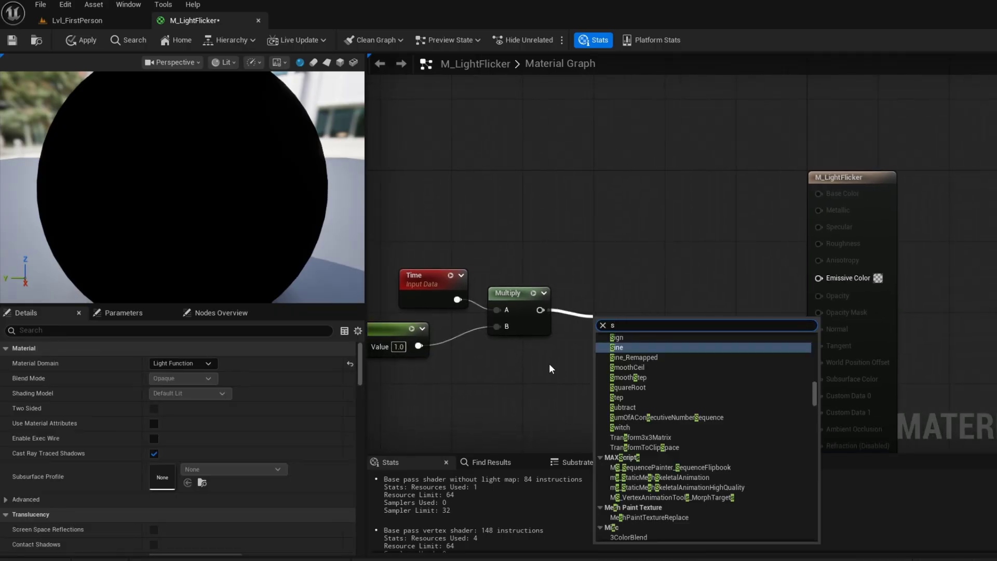
{"action": "type", "text": "in"}
{"action": "left_click", "coordinate": [622, 416]}
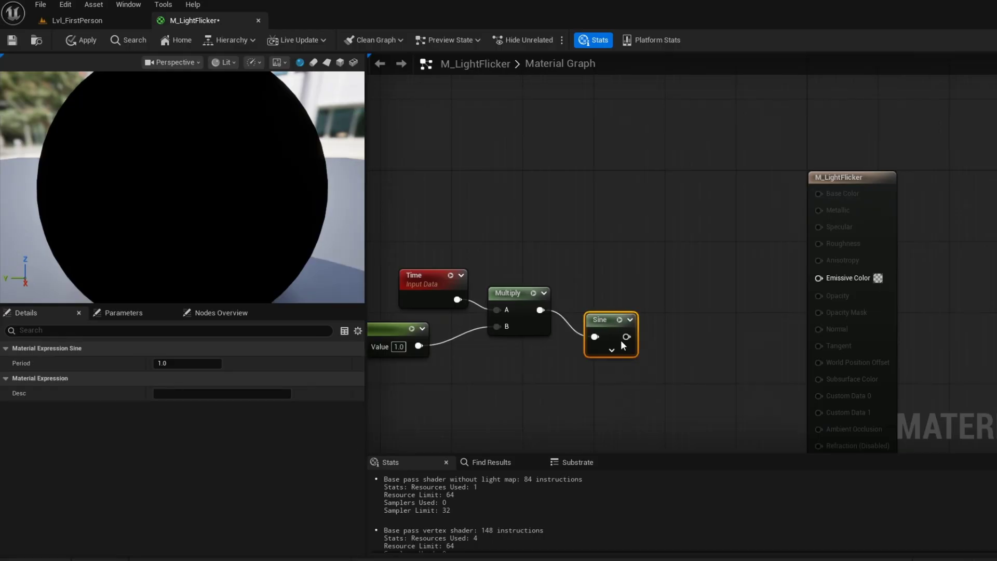
Step: Insert a Frac node between Sine and the material's Emissive Color, then apply and save the material
{"action": "left_click_drag", "start_coordinate": [609, 310], "coordinate": [819, 279]}
{"action": "type", "text": "fra"}
{"action": "left_click", "coordinate": [681, 364]}
{"action": "right_click_drag", "start_coordinate": [601, 374], "coordinate": [804, 350]}
{"action": "left_click", "coordinate": [85, 41]}
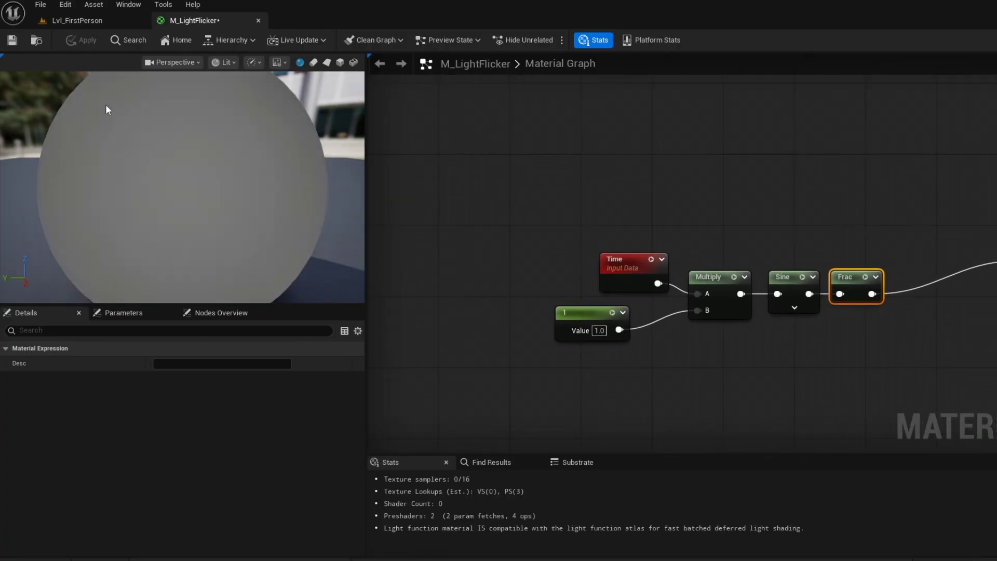
{"action": "left_click", "coordinate": [11, 44]}
Step: Return to Lvl_FirstPerson and rotate the directional light to a low, warm sunset angle
{"action": "left_click", "coordinate": [67, 21]}
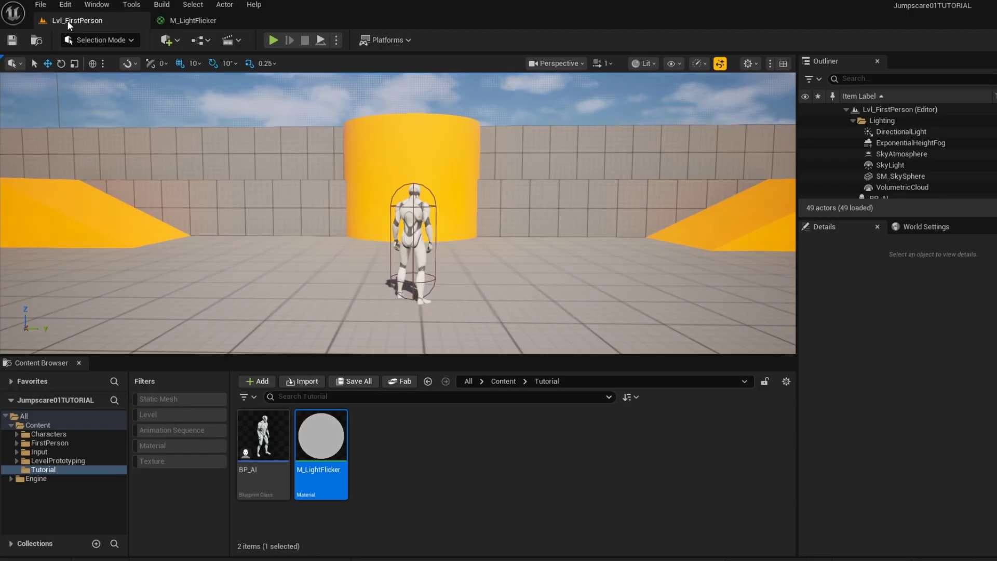
{"action": "key", "text": "d"}
{"action": "right_click_drag", "start_coordinate": [431, 214], "coordinate": [332, 214]}
{"action": "key", "text": "ctrl+l"}
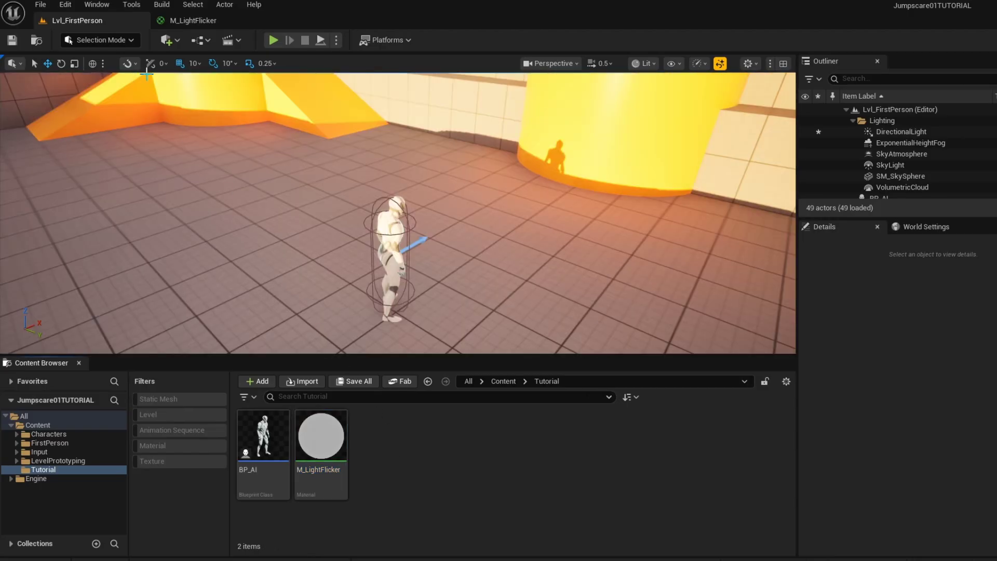
Step: Place a Spot Light in the level beside the BP_AI character
{"action": "left_click", "coordinate": [168, 40]}
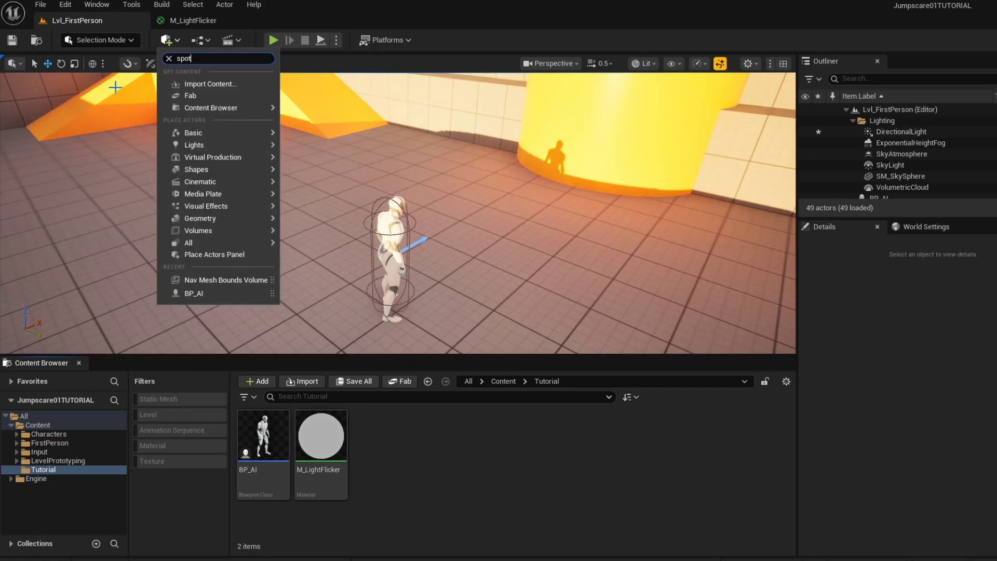
{"action": "left_click_drag", "start_coordinate": [194, 81], "coordinate": [553, 226]}
{"action": "right_click_drag", "start_coordinate": [553, 226], "coordinate": [410, 226]}
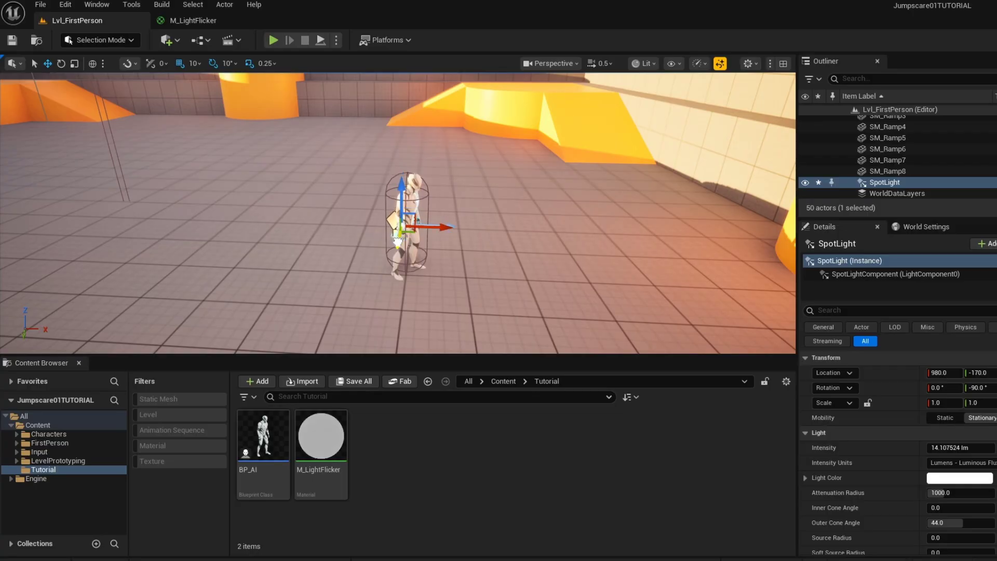
Step: Raise the spot light above the BP_AI character and center it at location 1020, -20, 290
{"action": "left_click_drag", "start_coordinate": [397, 240], "coordinate": [391, 76]}
{"action": "right_click_drag", "start_coordinate": [408, 143], "coordinate": [370, 107]}
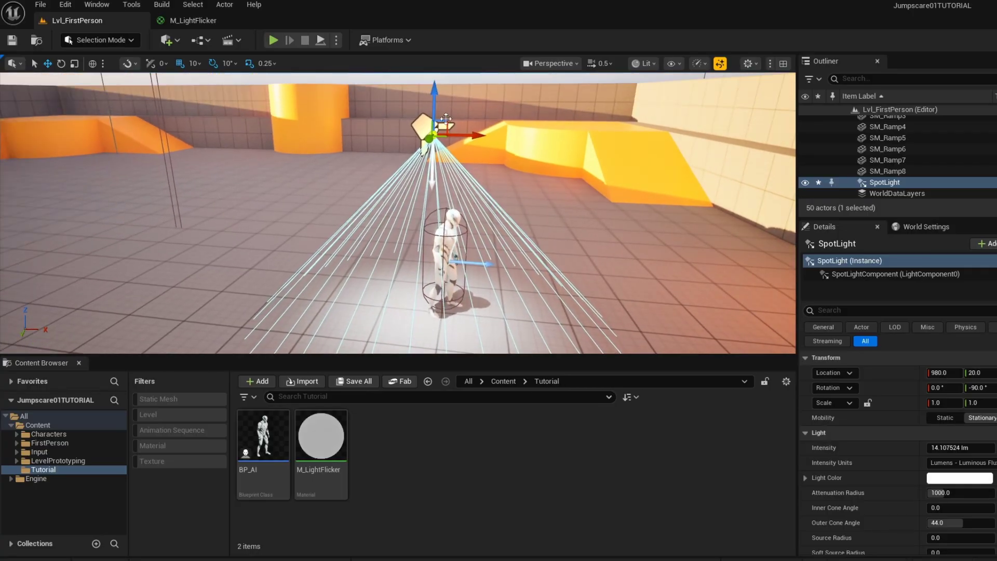
{"action": "left_click_drag", "start_coordinate": [465, 136], "coordinate": [499, 138]}
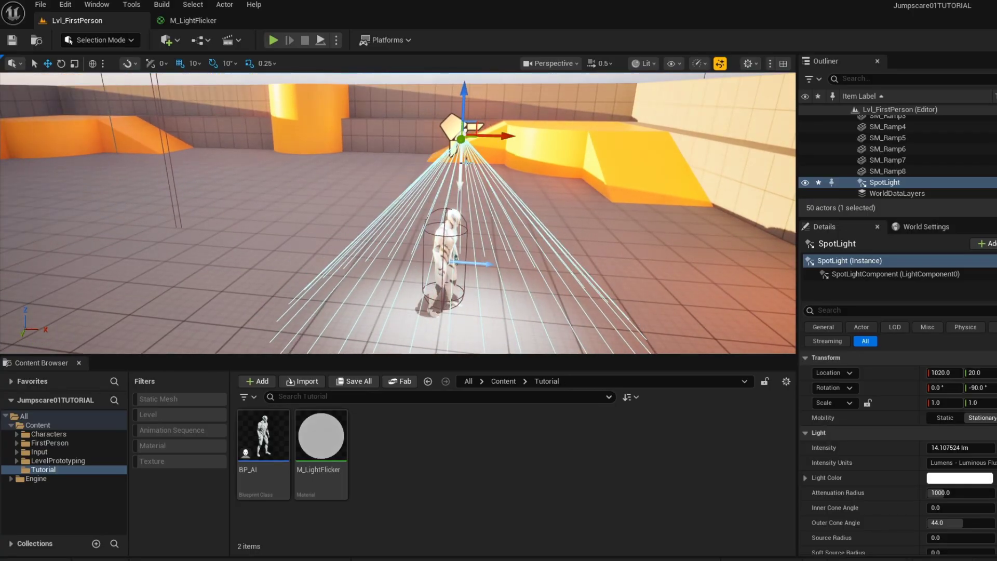
{"action": "right_click_drag", "start_coordinate": [466, 163], "coordinate": [529, 156]}
{"action": "left_click_drag", "start_coordinate": [464, 140], "coordinate": [445, 147]}
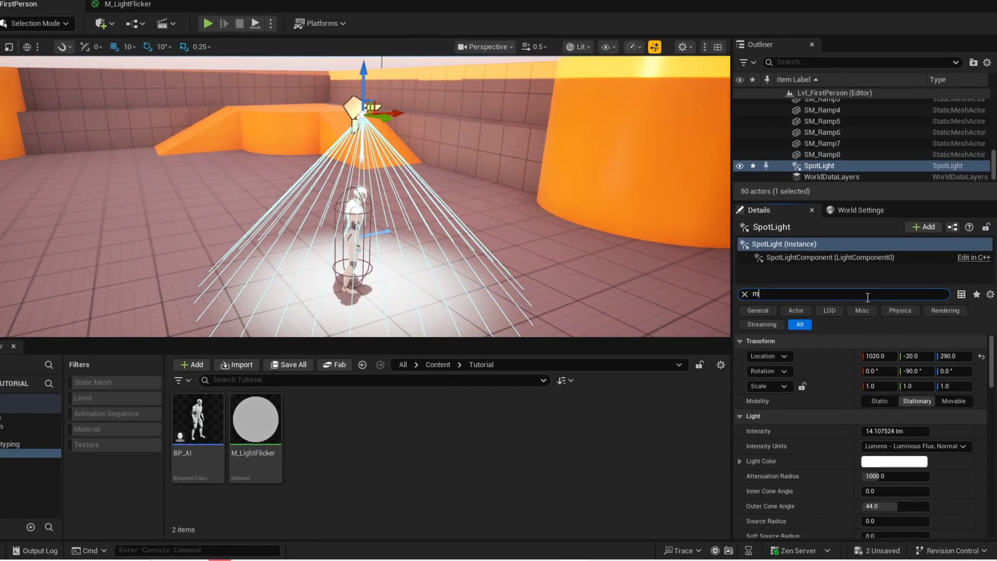
Step: Assign M_LightFlicker as the spot light's Light Function Material, then deselect the light
{"action": "left_click", "coordinate": [867, 297]}
{"action": "type", "text": "material"}
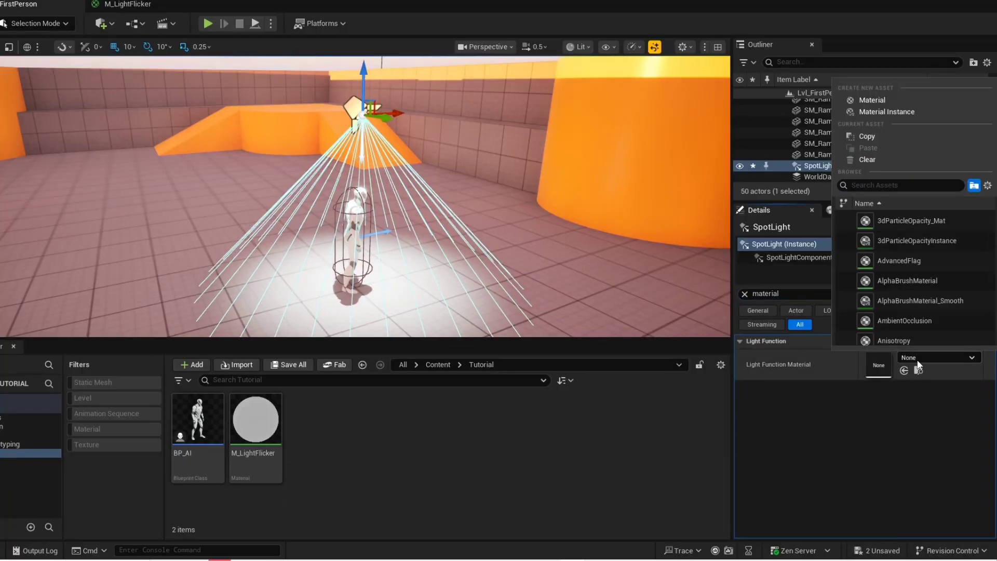
{"action": "type", "text": "m_light"}
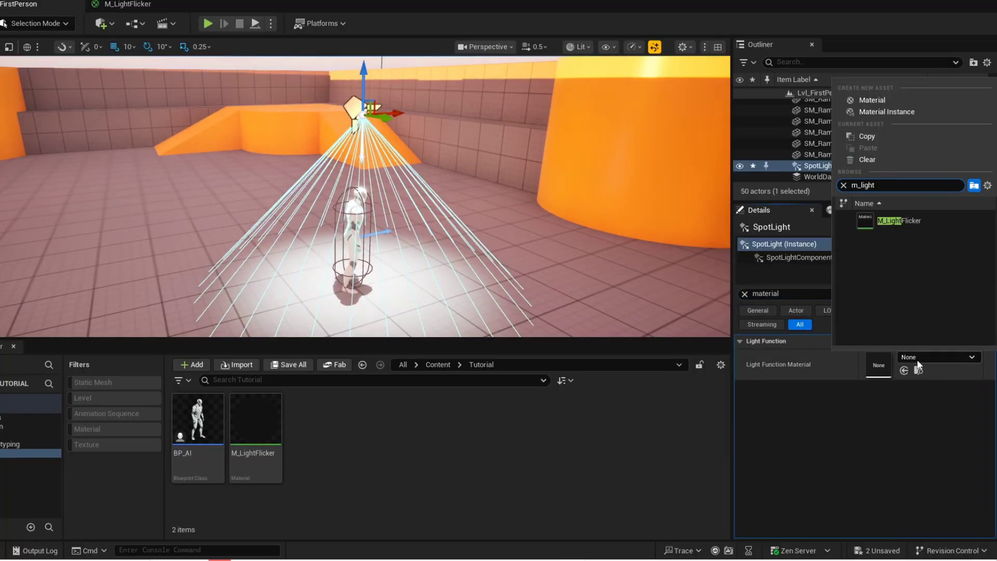
{"action": "left_click", "coordinate": [898, 221]}
{"action": "key", "text": "Escape"}
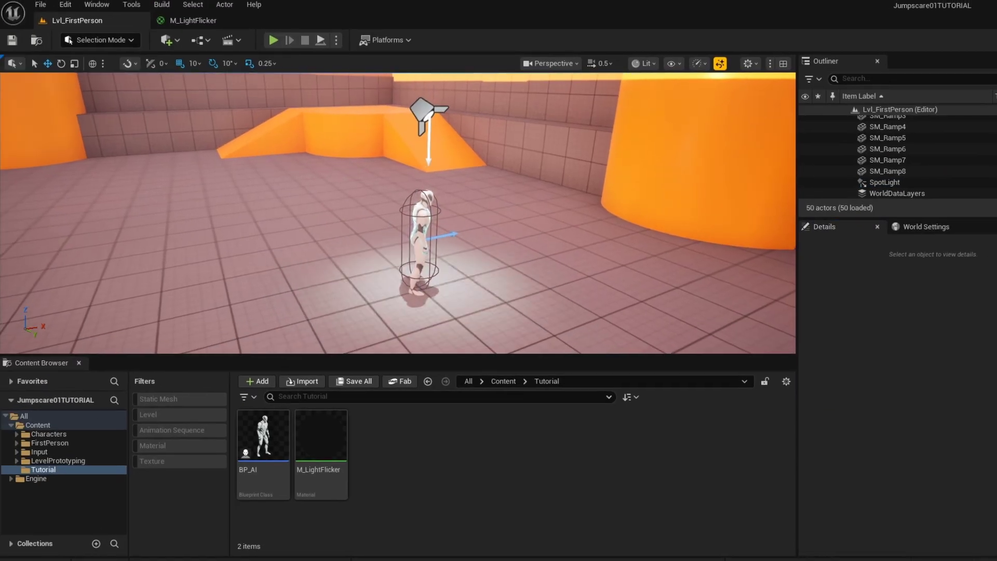
Step: Open the BP_AI blueprint and create an instance-editable variable named Spotlight with the Spot Light object reference type
{"action": "right_click_drag", "start_coordinate": [398, 212], "coordinate": [364, 179]}
{"action": "double_click", "coordinate": [265, 441]}
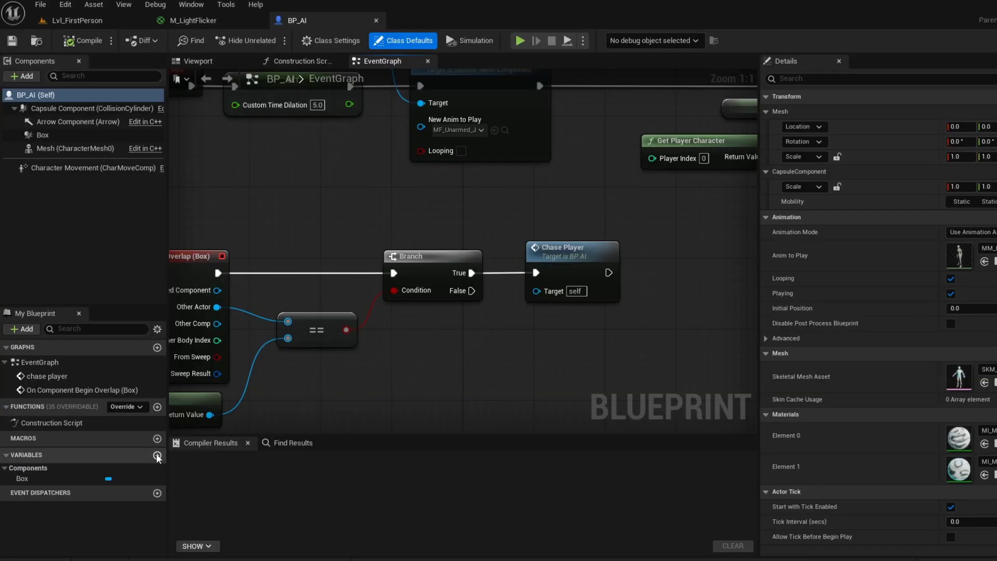
{"action": "left_click", "coordinate": [157, 455]}
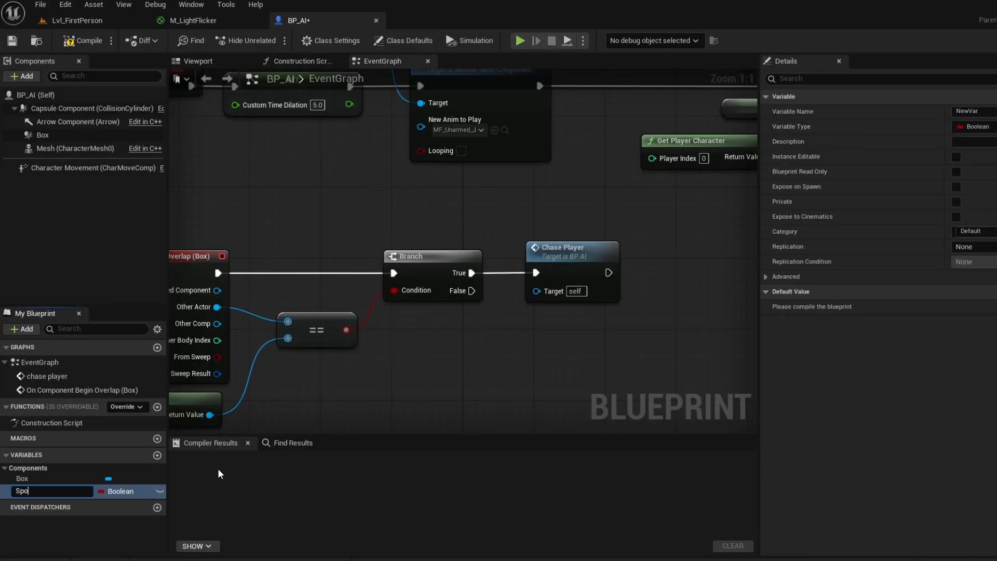
{"action": "type", "text": "Spotlight"}
{"action": "key", "text": "Return"}
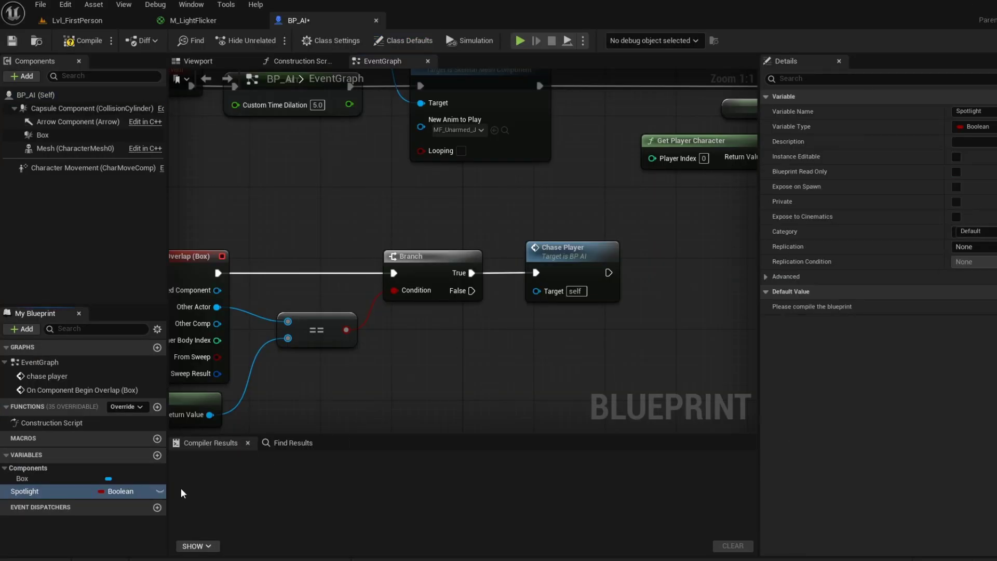
{"action": "left_click", "coordinate": [119, 491]}
{"action": "type", "text": "spotlight"}
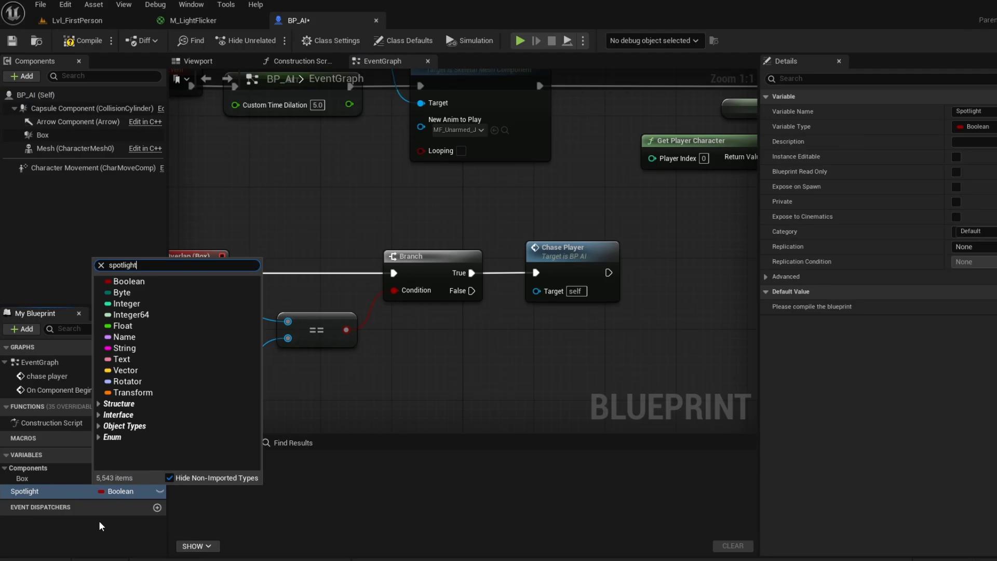
{"action": "mouse_move", "coordinate": [170, 320]}
{"action": "left_click", "coordinate": [276, 317]}
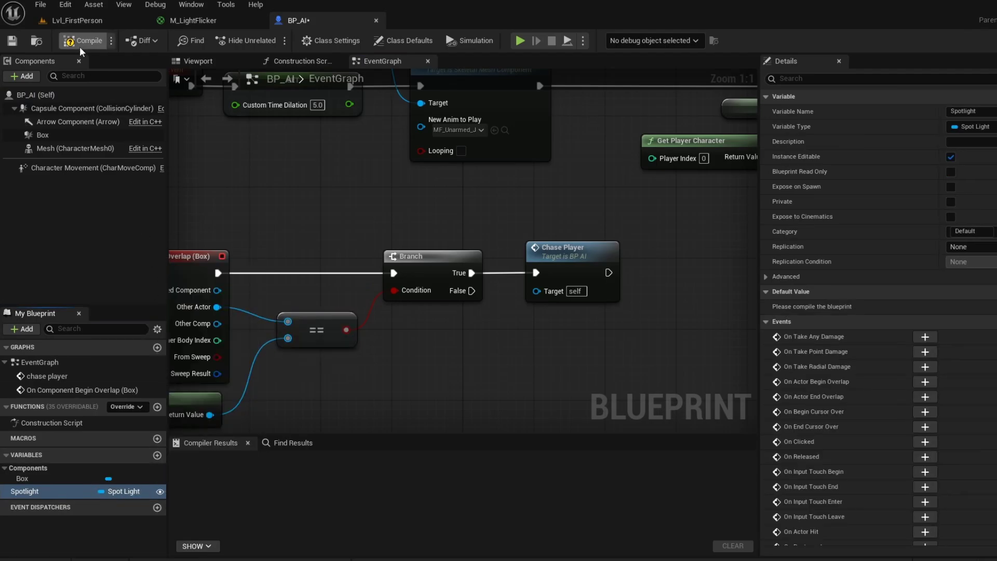
Step: Add a second Destroy Actor node after the existing one, targeting the Spotlight variable, then compile and save BP_AI
{"action": "scroll", "coordinate": [475, 207], "scroll_direction": "down", "scroll_amount": 2}
{"action": "right_click_drag", "start_coordinate": [585, 181], "coordinate": [191, 285]}
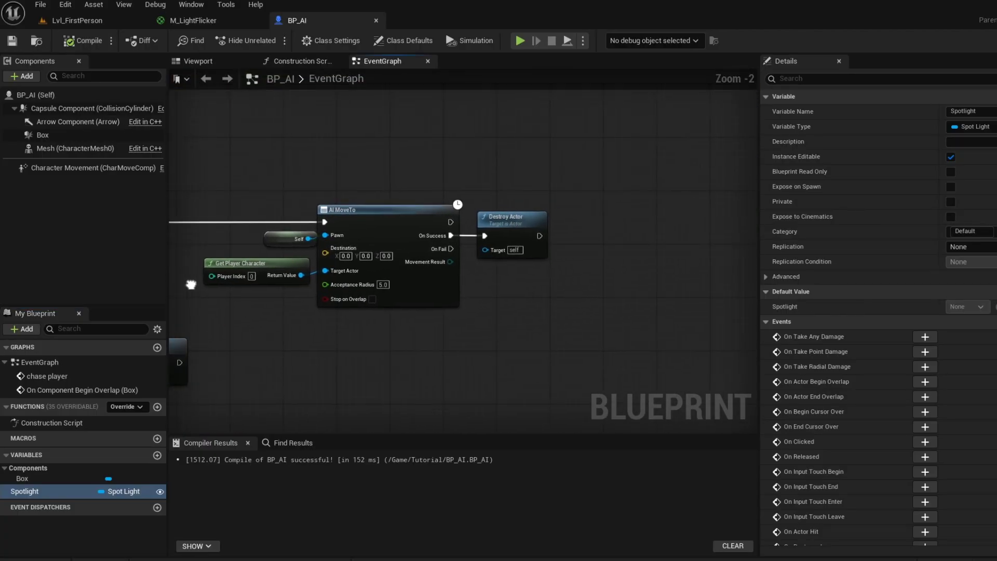
{"action": "scroll", "coordinate": [502, 278], "scroll_direction": "up", "scroll_amount": 1}
{"action": "right_click_drag", "start_coordinate": [539, 270], "coordinate": [419, 292]}
{"action": "scroll", "coordinate": [317, 307], "scroll_direction": "up", "scroll_amount": 1}
{"action": "right_click_drag", "start_coordinate": [318, 308], "coordinate": [263, 318]}
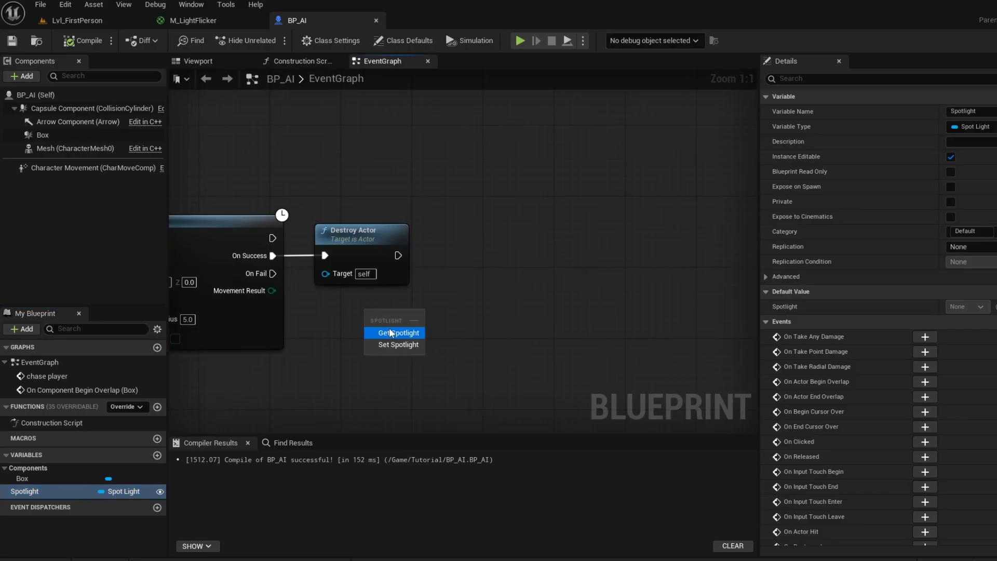
{"action": "left_click_drag", "start_coordinate": [413, 313], "coordinate": [464, 281]}
{"action": "type", "text": "destr"}
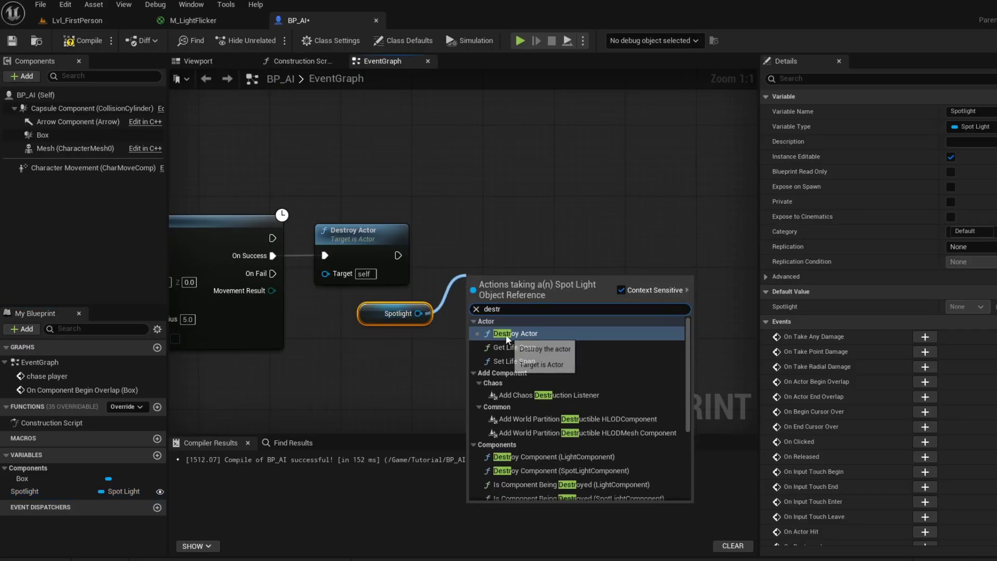
{"action": "left_click", "coordinate": [508, 334]}
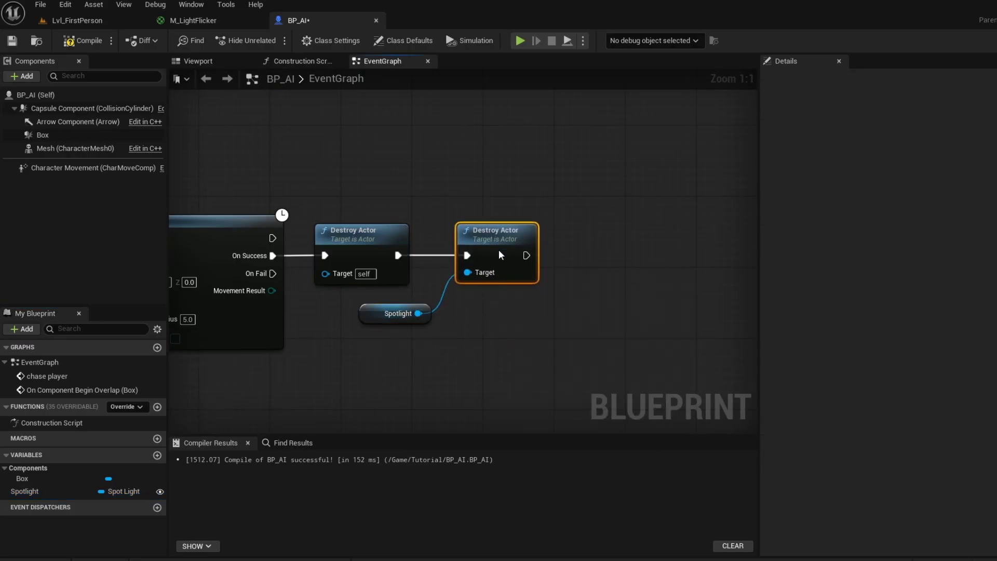
{"action": "left_click_drag", "start_coordinate": [371, 319], "coordinate": [464, 304]}
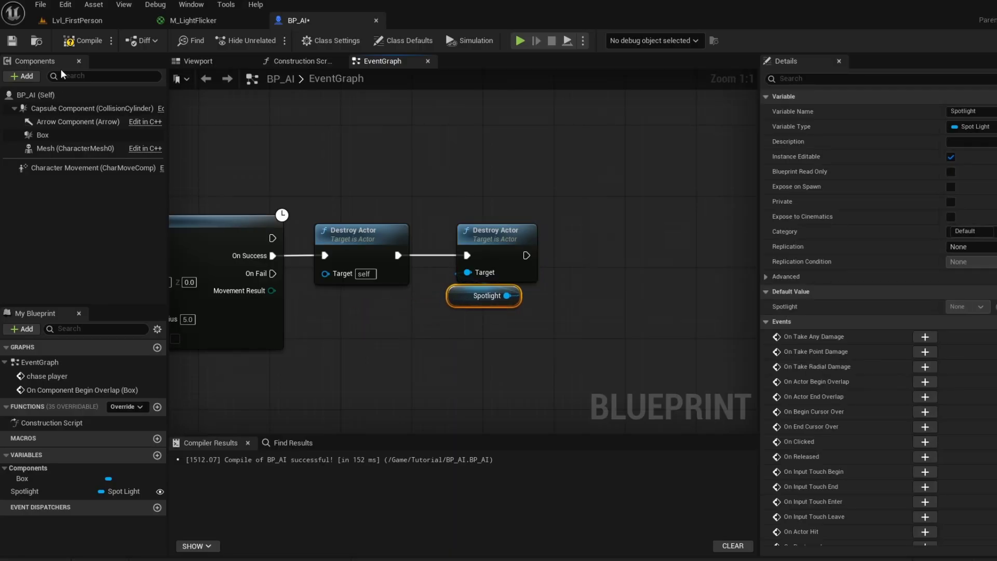
{"action": "left_click", "coordinate": [12, 40]}
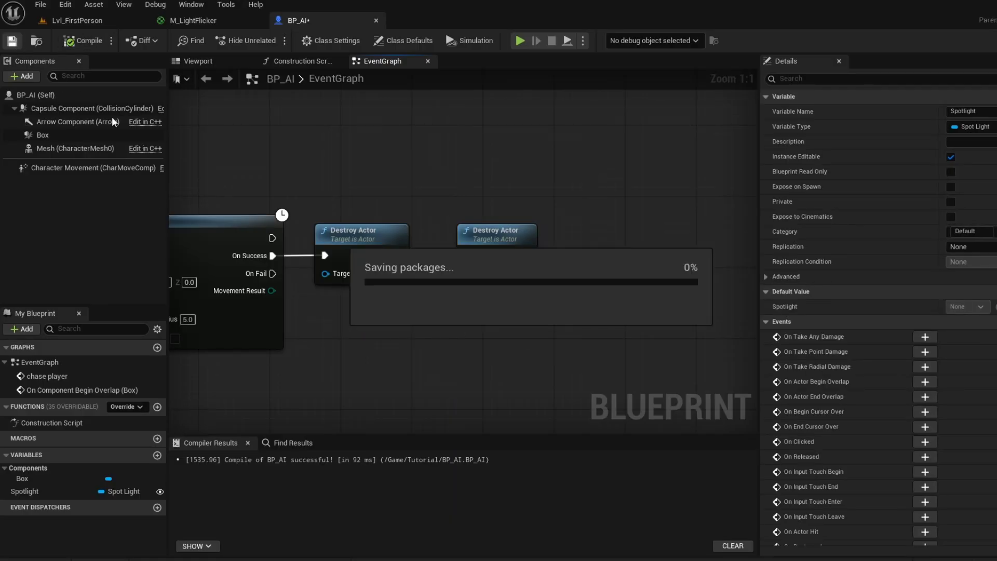
Step: Return to Lvl_FirstPerson and assign the placed SpotLight to the BP_AI instance's Spotlight variable
{"action": "left_click", "coordinate": [88, 25]}
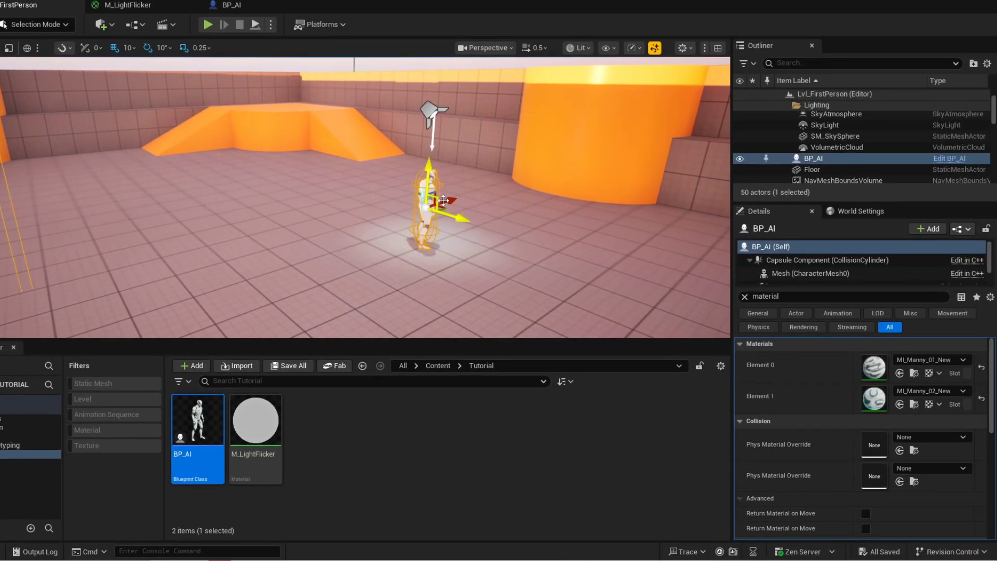
{"action": "left_click", "coordinate": [744, 297]}
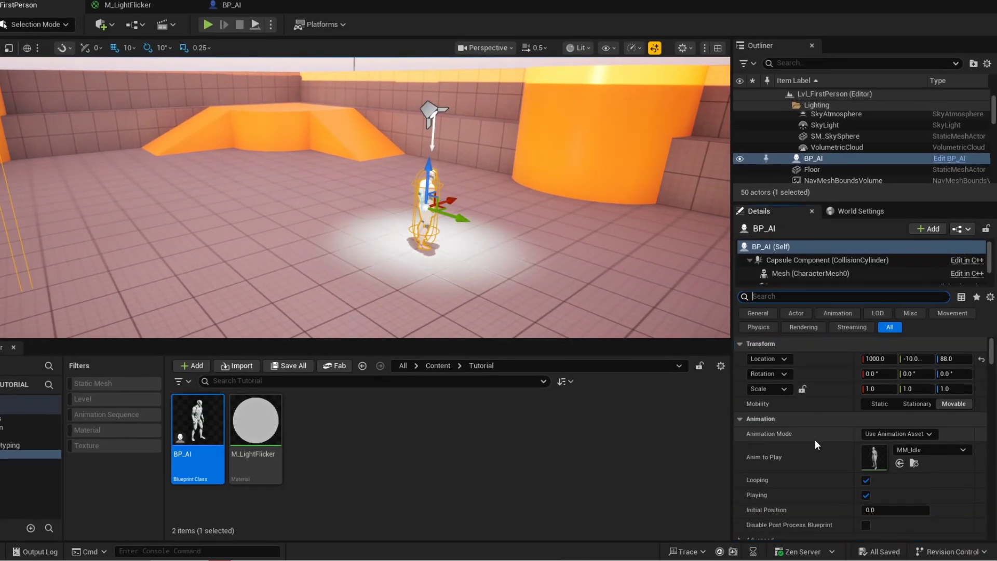
{"action": "scroll", "coordinate": [817, 448], "scroll_direction": "down", "scroll_amount": 5}
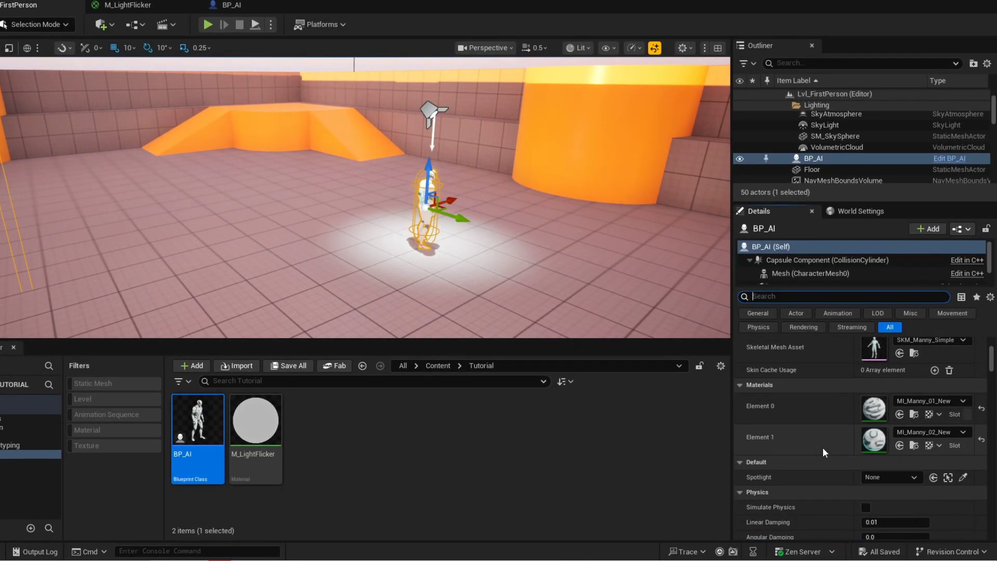
{"action": "left_click", "coordinate": [963, 477]}
{"action": "left_click", "coordinate": [433, 109]}
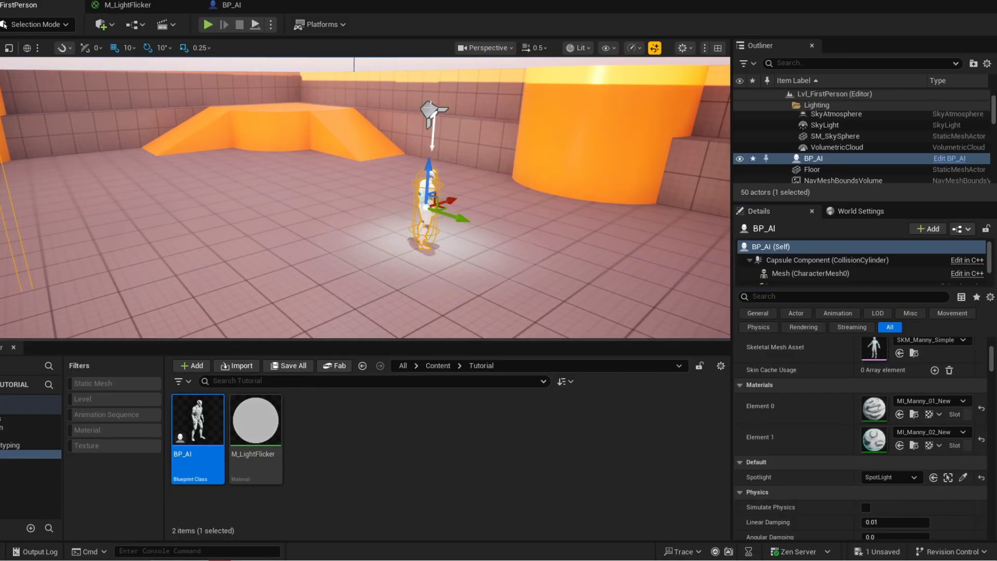
Step: Switch to the BP_AI blueprint and play-test the level
{"action": "left_click", "coordinate": [229, 5]}
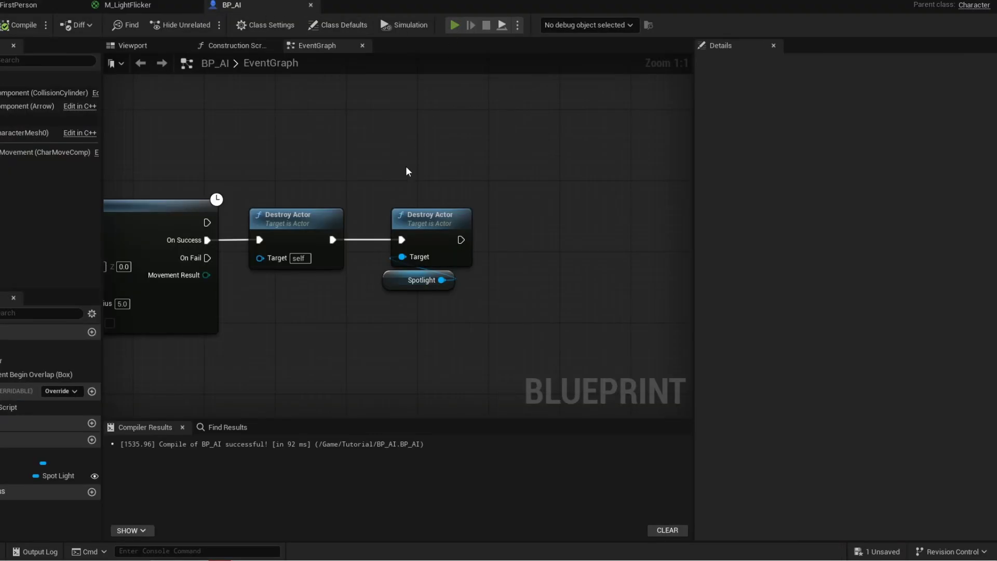
{"action": "key", "text": "alt+p"}
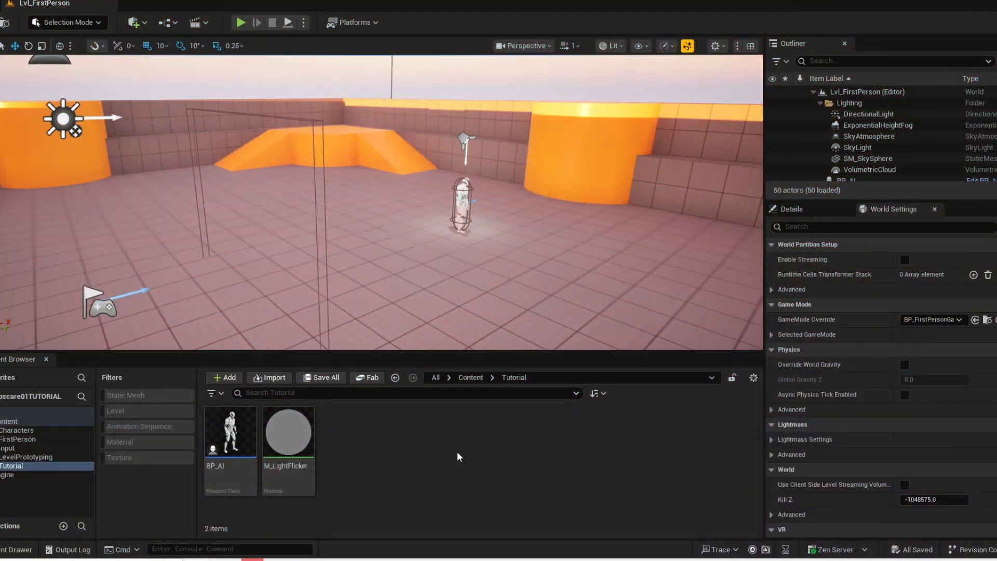
Step: Reopen the BP_AI event graph and insert a Play Sound 2D node between the two Destroy Actor nodes
{"action": "double_click", "coordinate": [211, 464]}
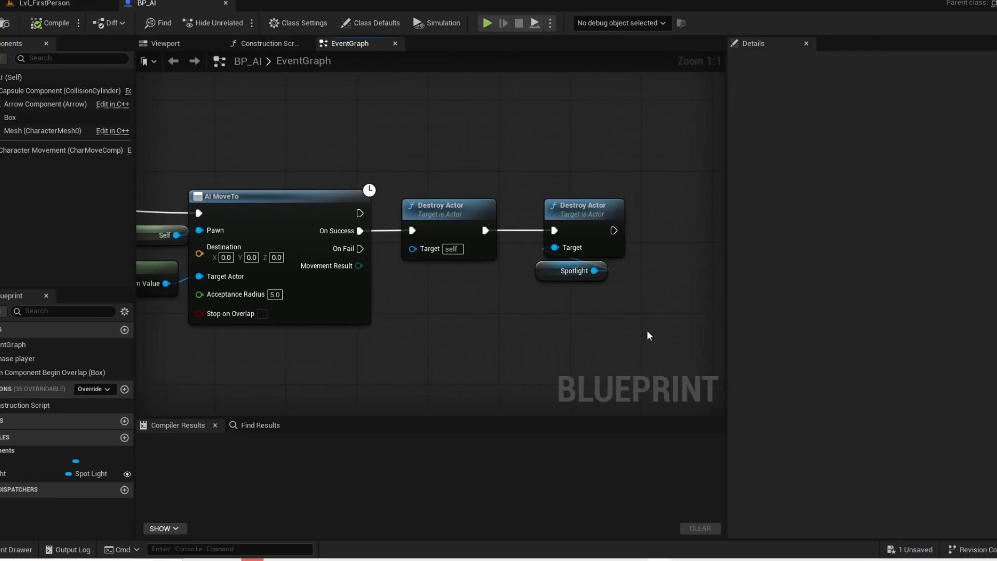
{"action": "left_click_drag", "start_coordinate": [591, 229], "coordinate": [716, 235]}
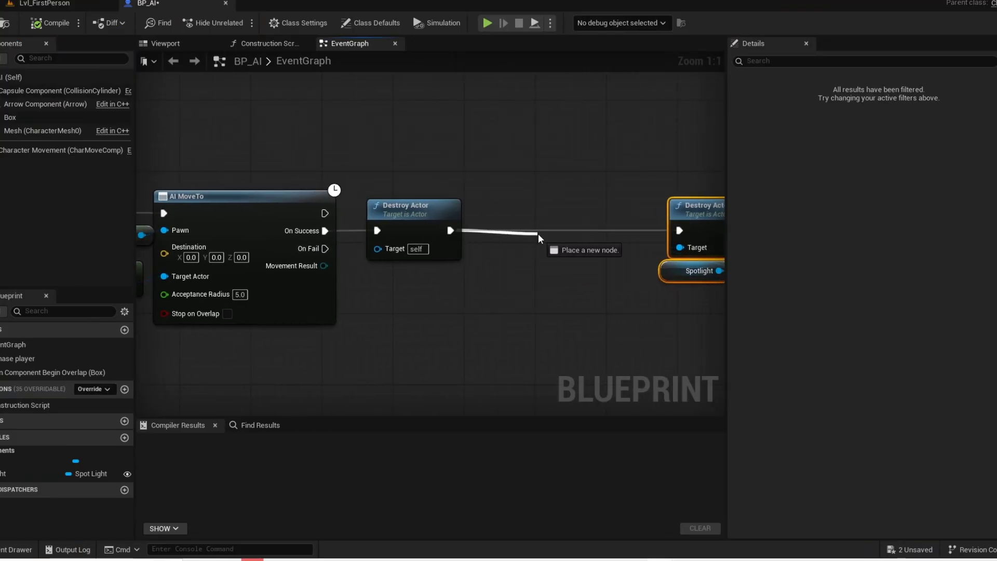
{"action": "left_click_drag", "start_coordinate": [538, 238], "coordinate": [538, 238]}
{"action": "type", "text": "play sound"}
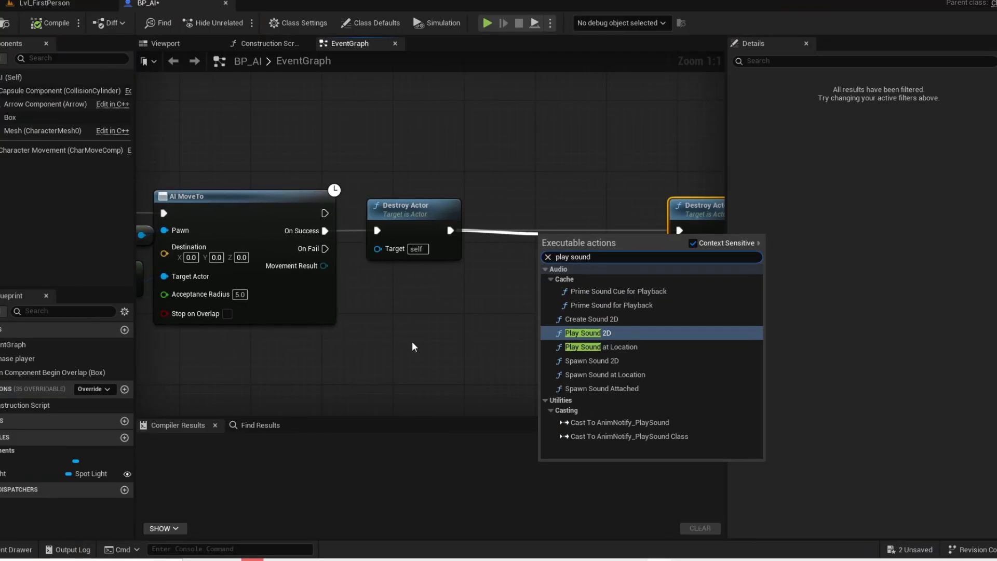
{"action": "left_click", "coordinate": [567, 335]}
{"action": "left_click_drag", "start_coordinate": [563, 252], "coordinate": [519, 225]}
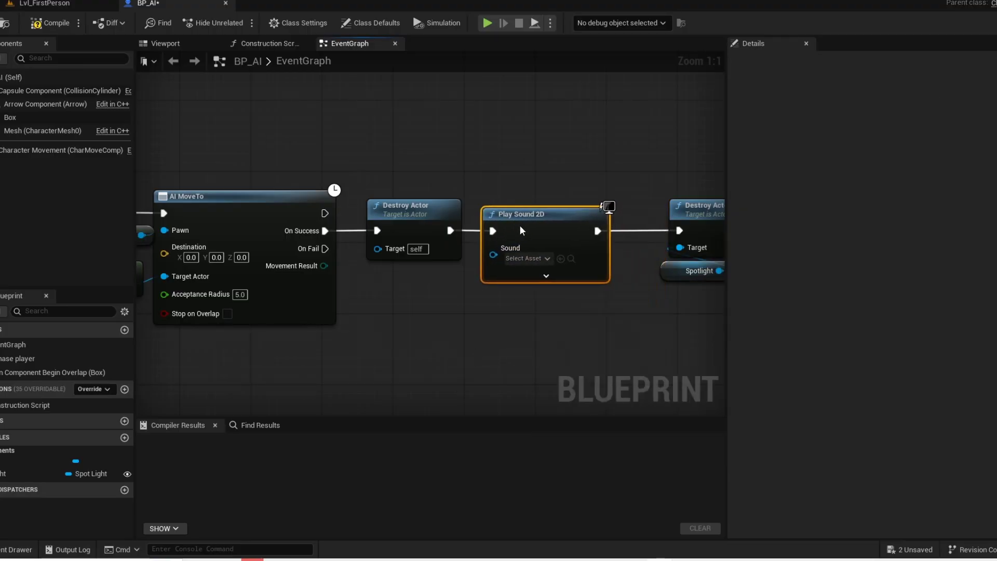
Step: Set the Play Sound 2D node's sound to Jumpscare_SFX and compile the blueprint
{"action": "left_click", "coordinate": [533, 260]}
{"action": "type", "text": "ju"}
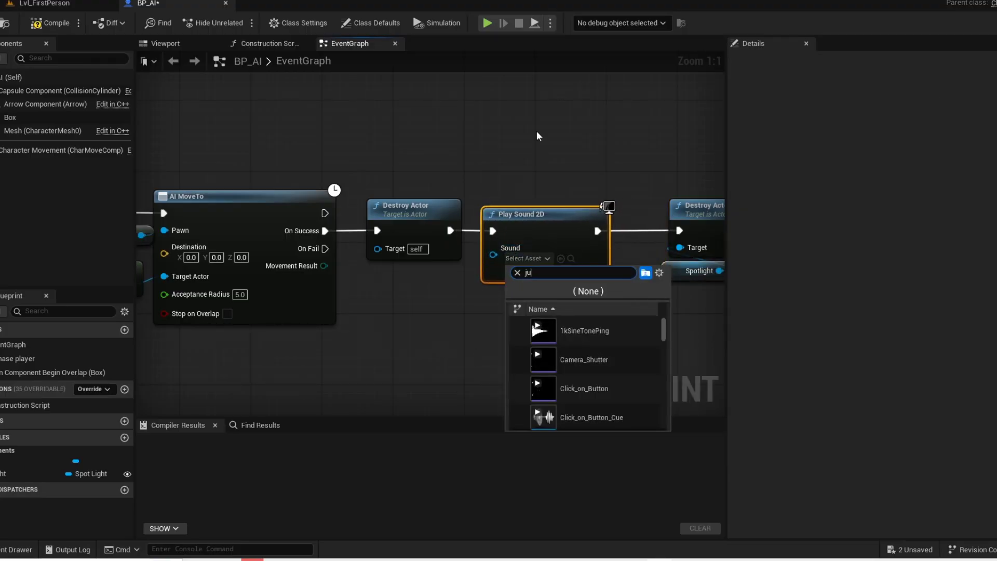
{"action": "type", "text": "mpscare sfx"}
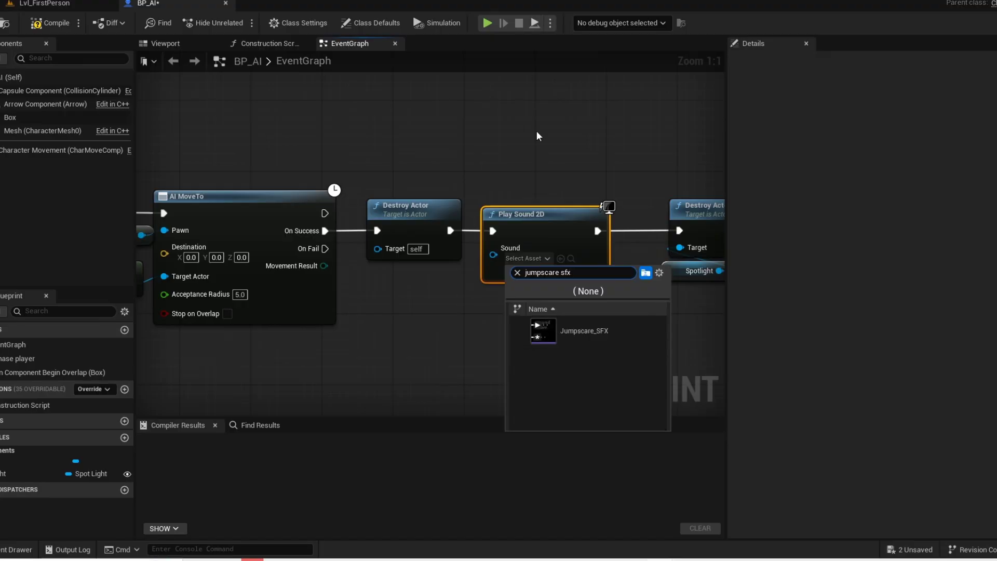
{"action": "left_click", "coordinate": [586, 338]}
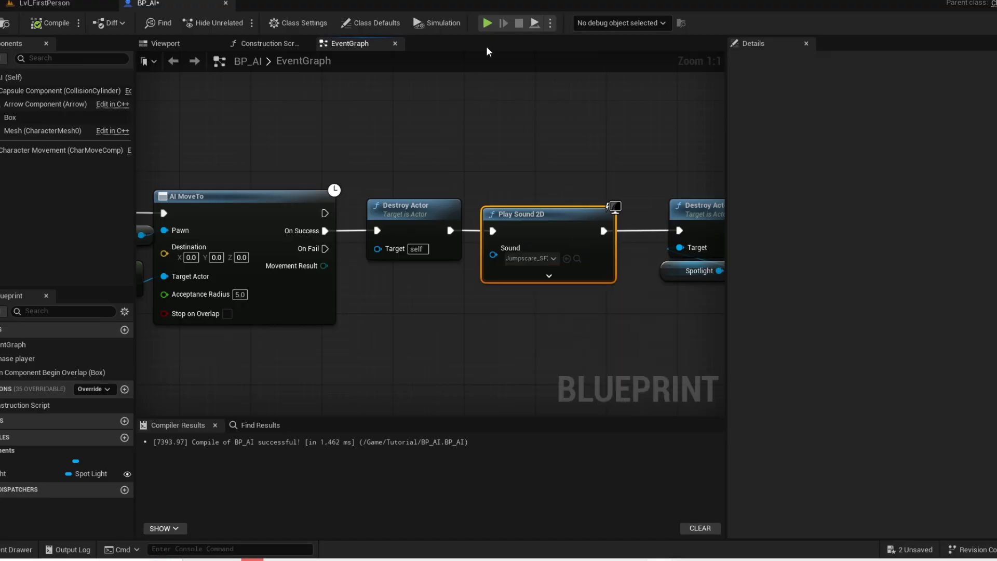
Step: Play the level and walk toward the AI character to test the jumpscare with its sound
{"action": "left_click", "coordinate": [487, 23]}
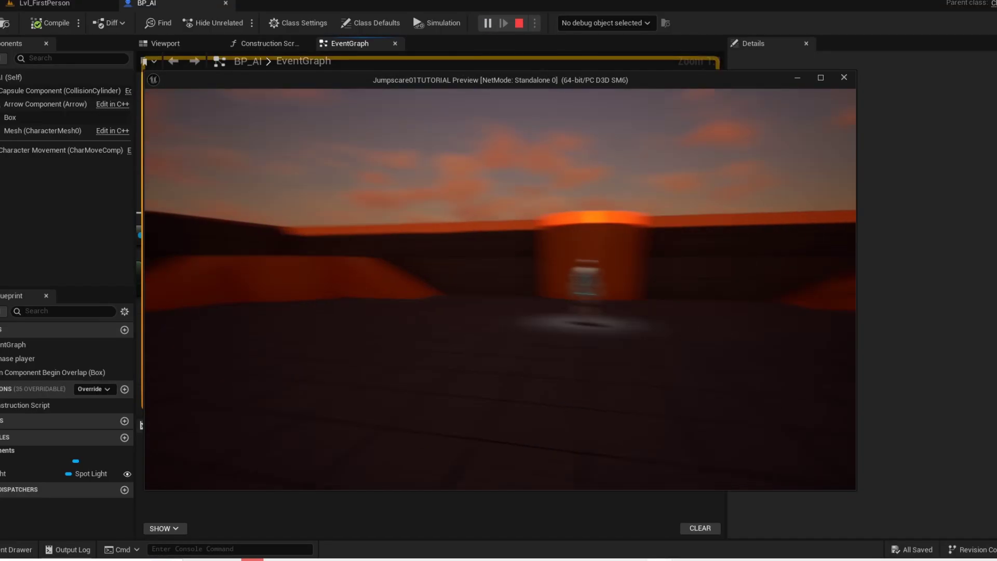
{"action": "key", "text": "w"}
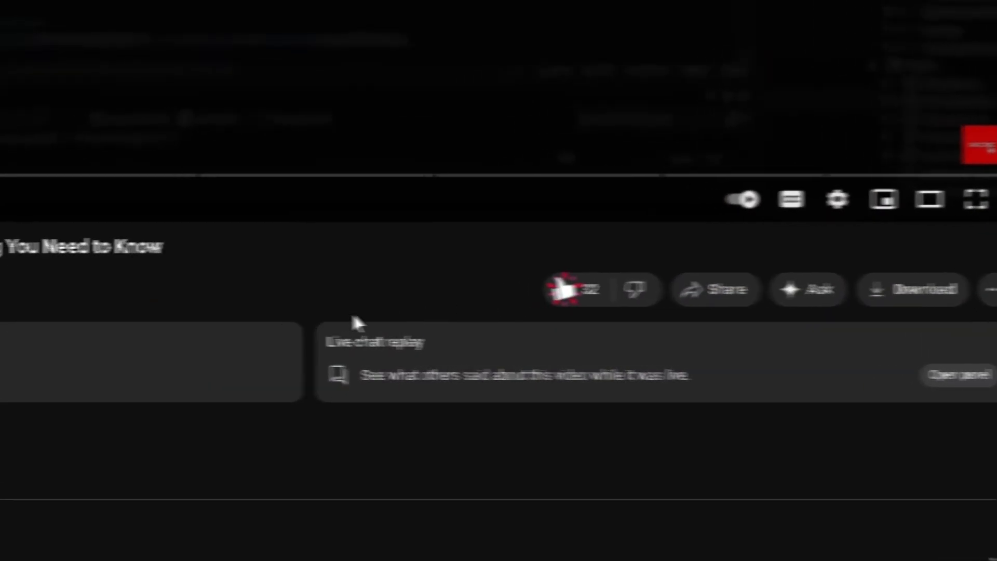
Step: Switch to the YouTube video page and write the comment "thank you so much, this was super helpful!"
{"action": "left_click", "coordinate": [361, 306]}
{"action": "left_click", "coordinate": [257, 506]}
{"action": "type", "text": "thank you so much"}
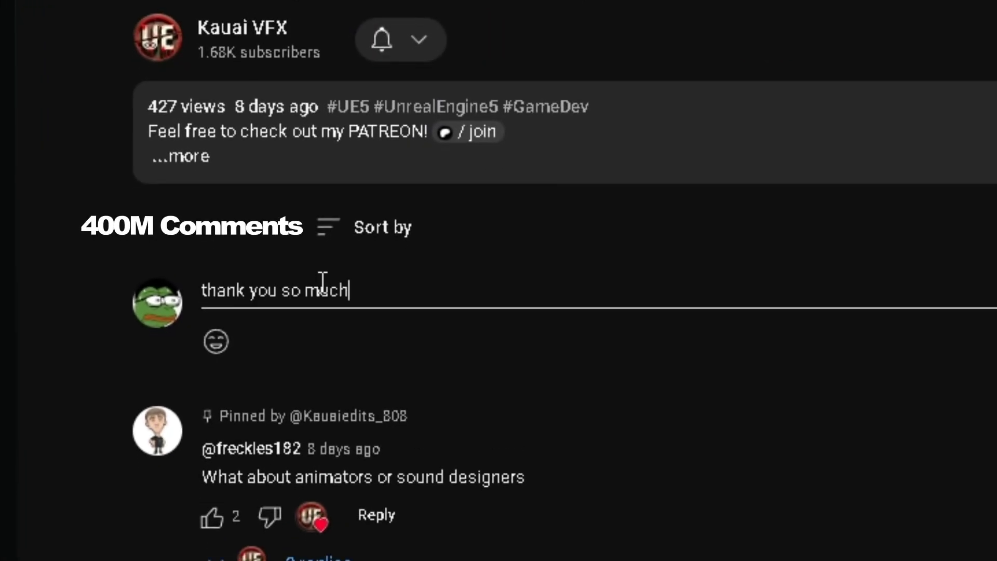
{"action": "type", "text": ", this was super helpful!"}
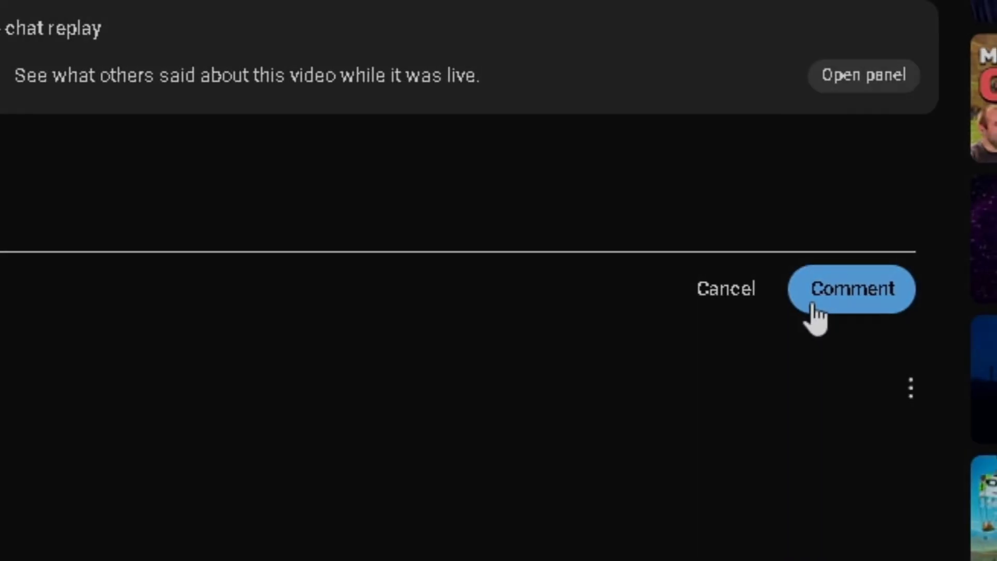